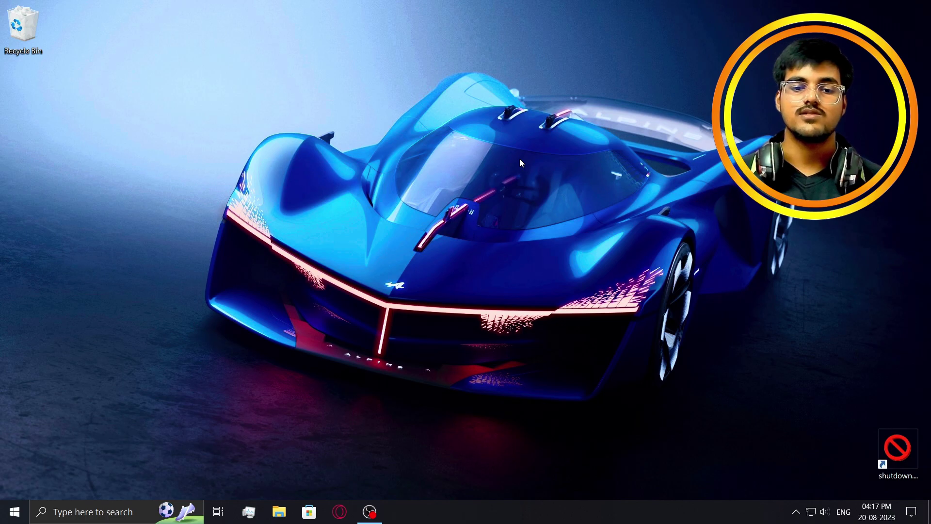
Step: Open the advanced display settings in the Windows System settings
left_click(15, 512)
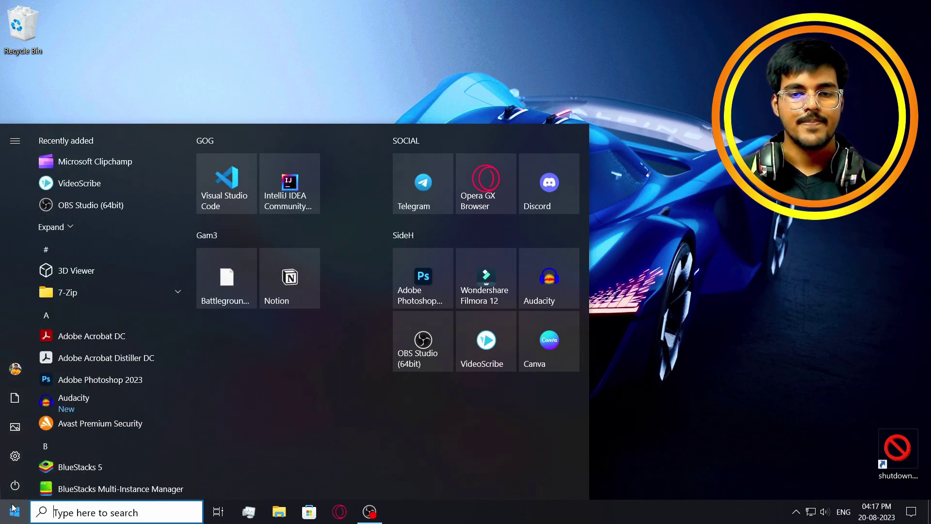
left_click(763, 25)
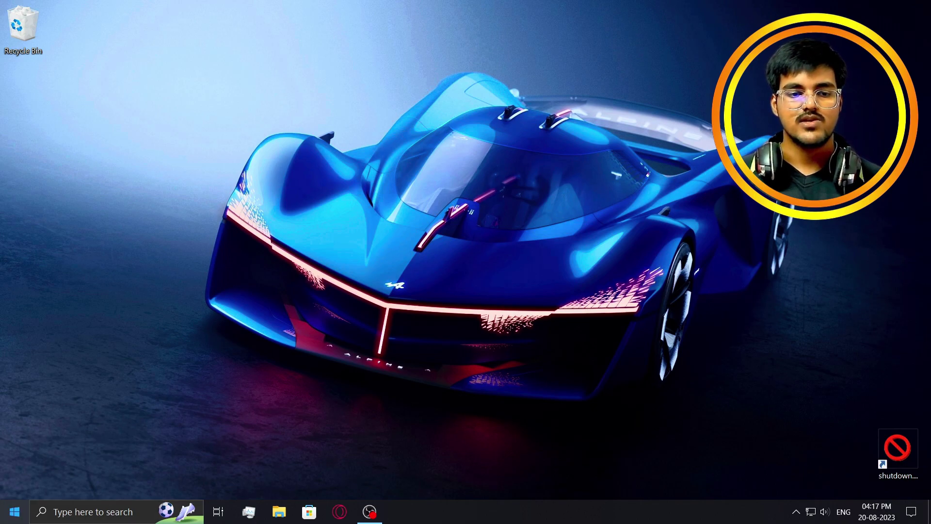
left_click(14, 511)
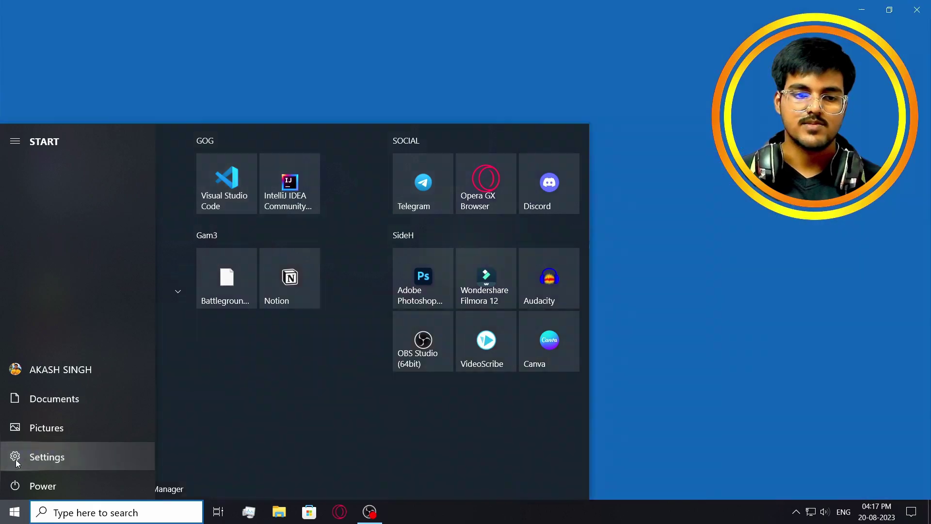
left_click(16, 466)
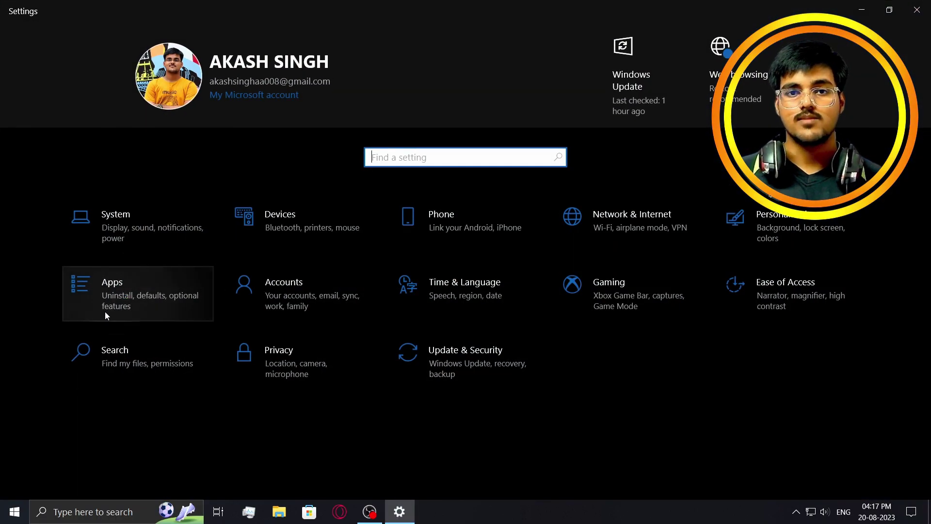
left_click(140, 231)
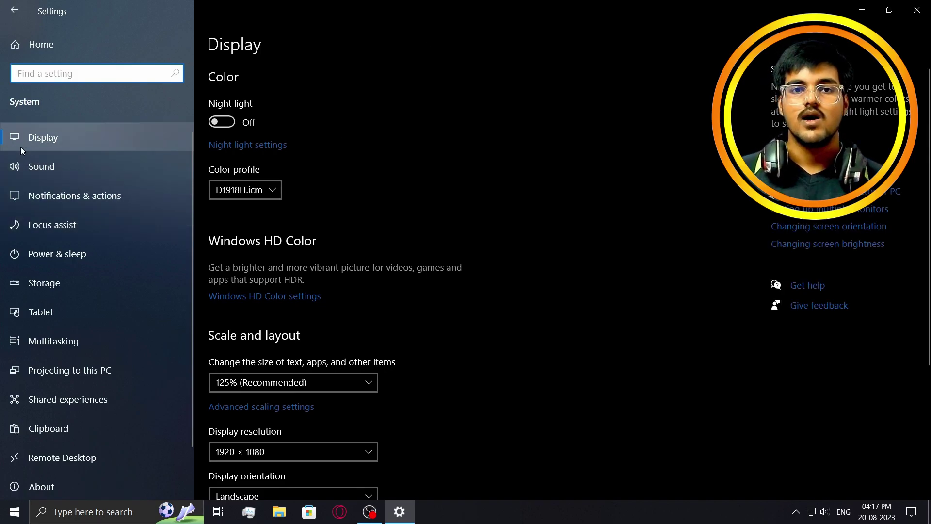
scroll(425, 143, "down", 1)
scroll(425, 146, "down", 4)
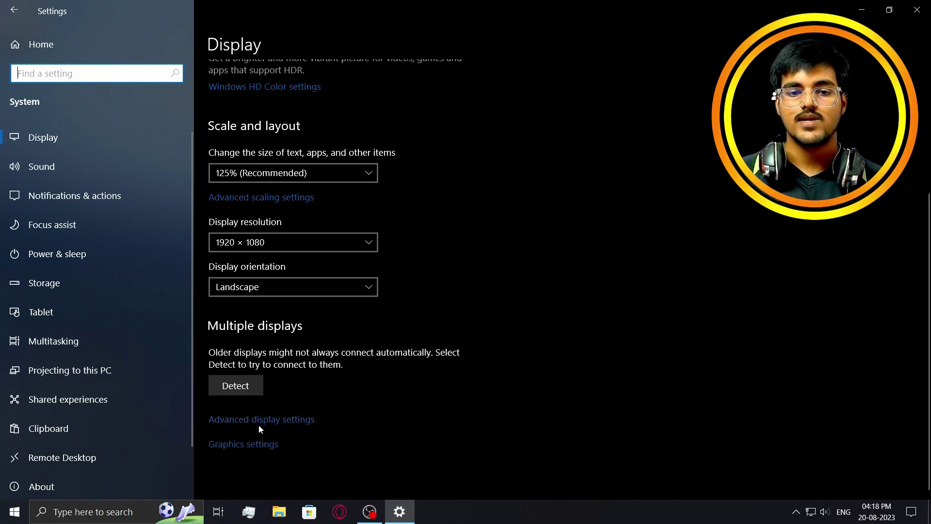
left_click(233, 421)
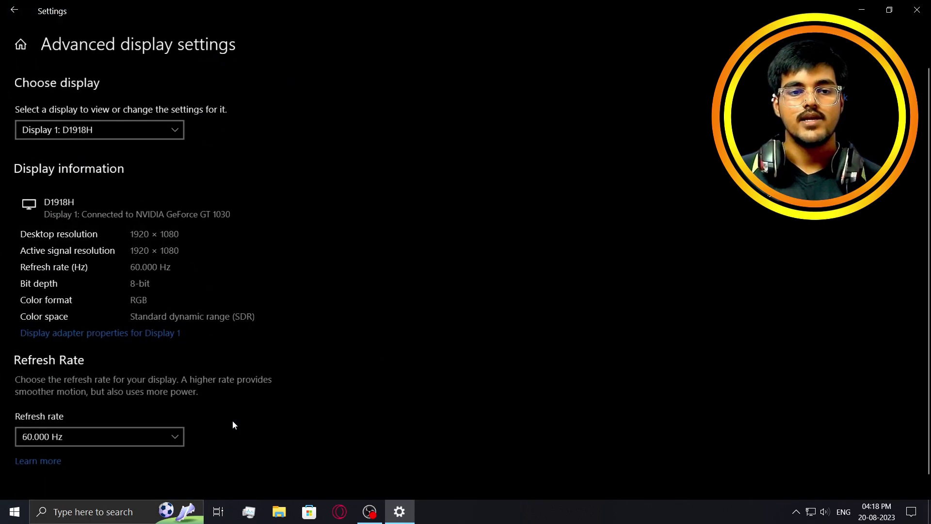
Step: Set the refresh rate of Display 1 to 60.000 Hz
scroll(231, 235, "down", 1)
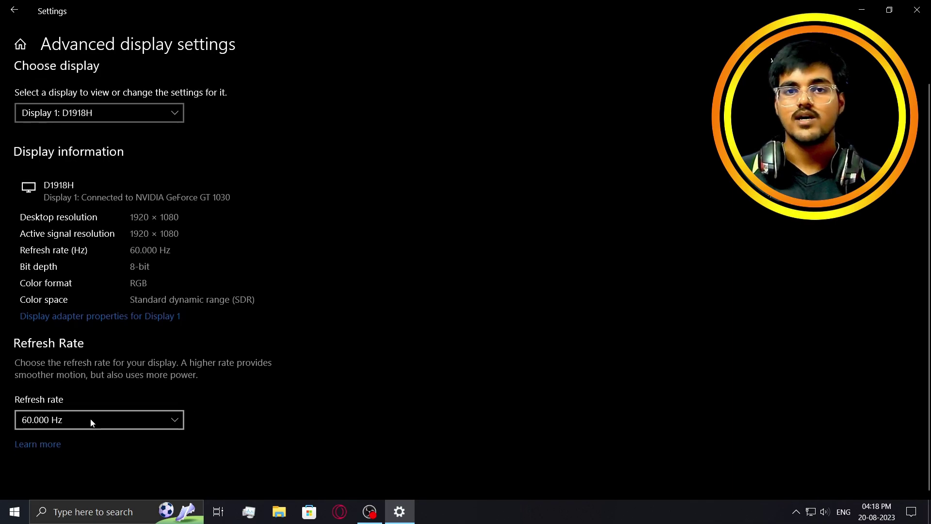
left_click(108, 418)
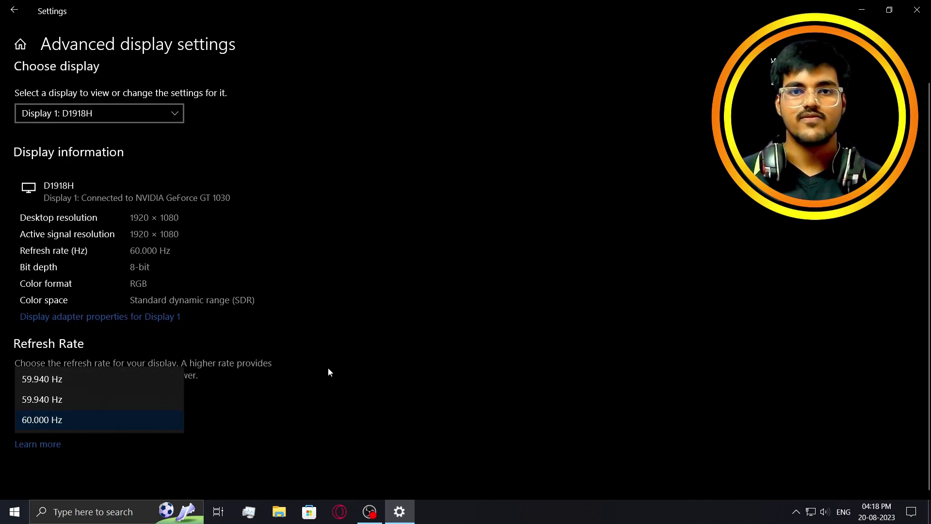
left_click(99, 421)
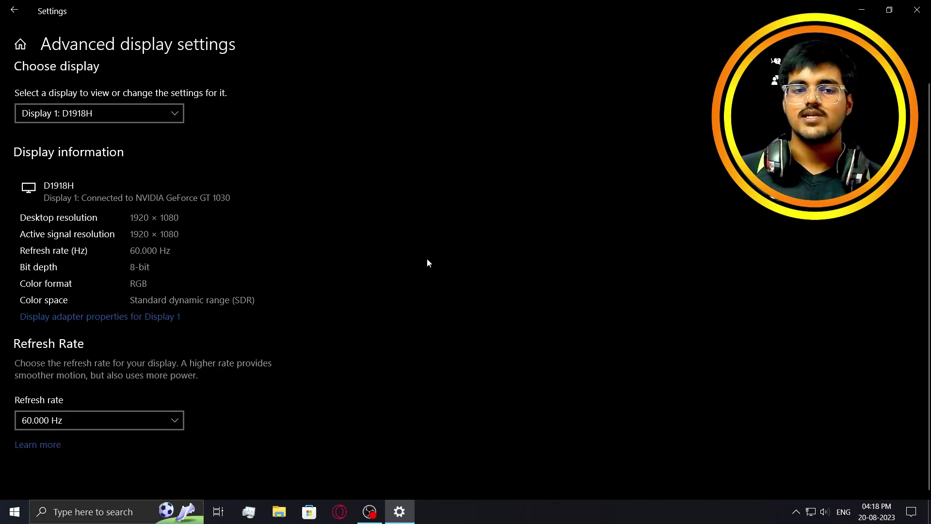
left_click(32, 519)
left_click(354, 203)
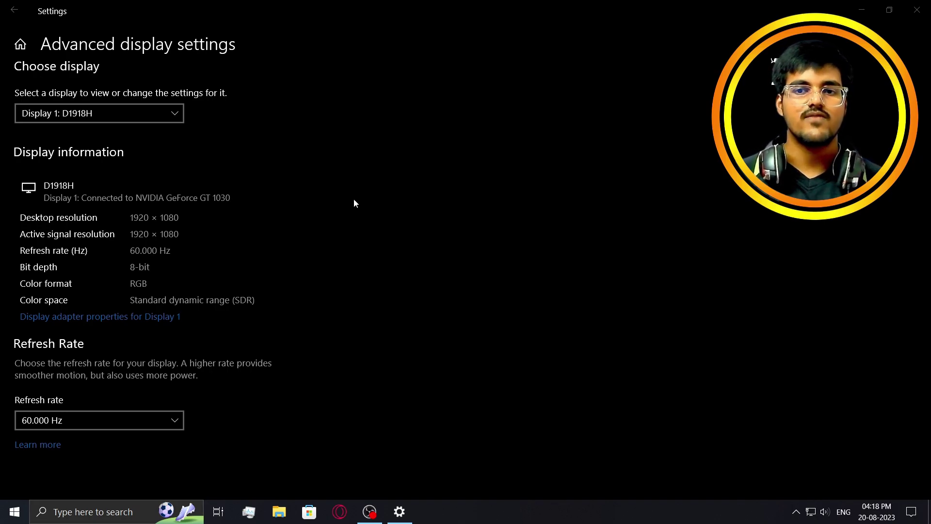
left_click(38, 424)
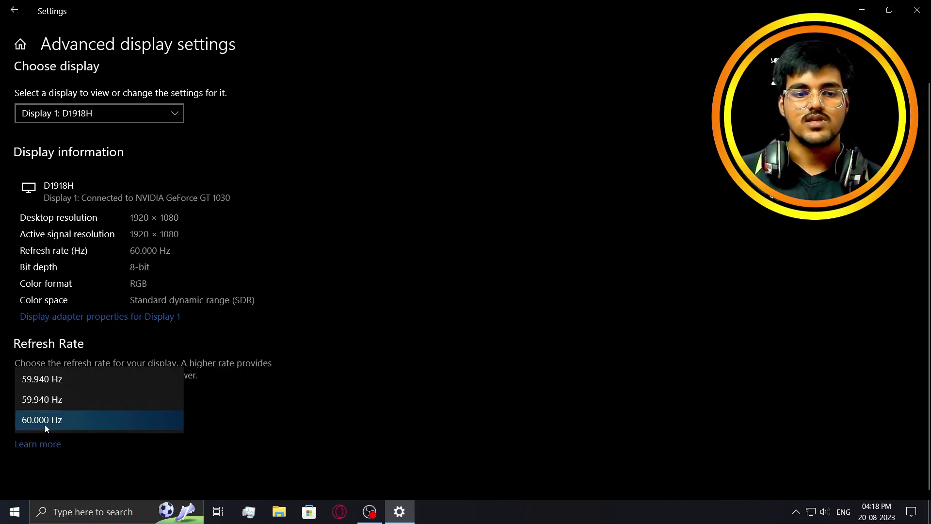
left_click(90, 421)
Step: Leave the advanced display settings and open the Notifications & actions settings
left_click(15, 9)
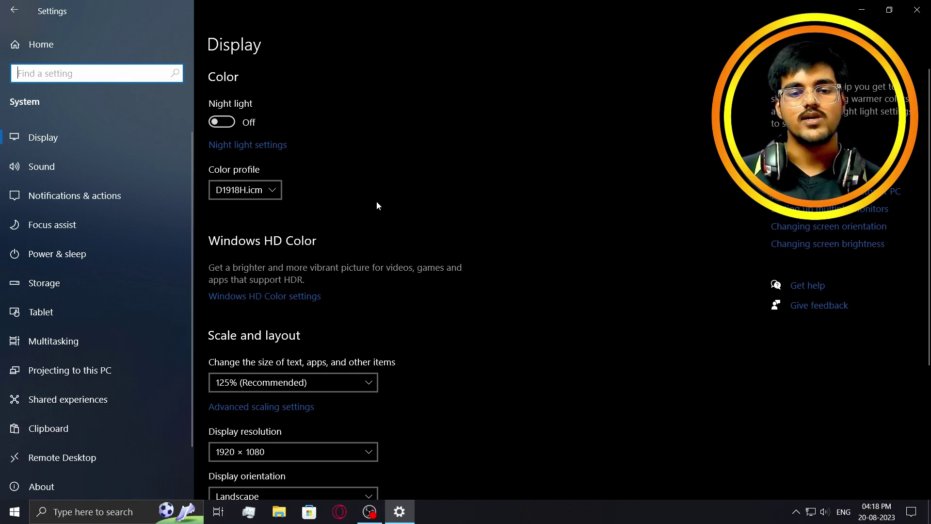
scroll(377, 204, "down", 4)
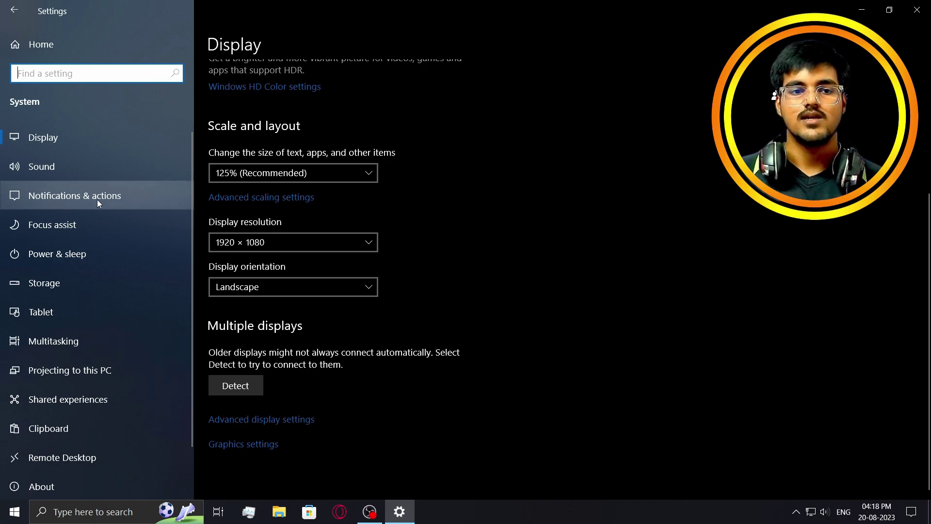
left_click(48, 194)
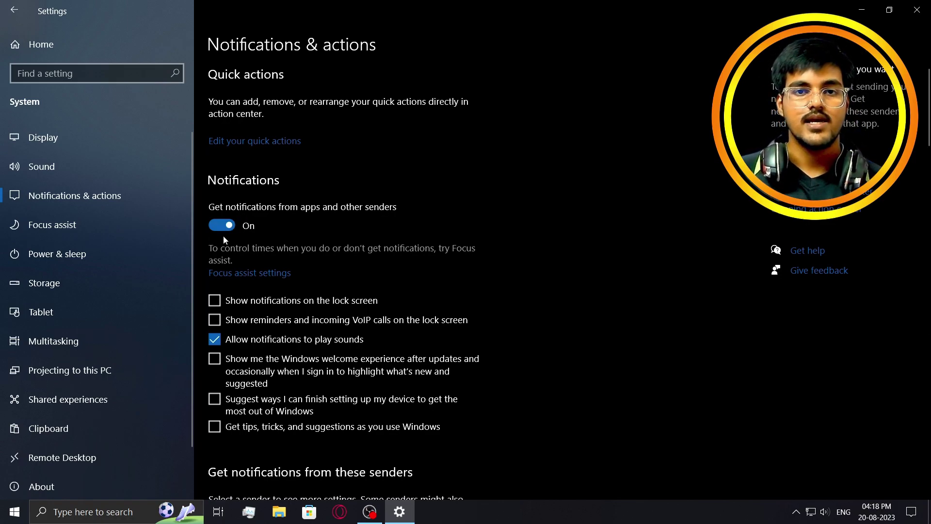
Step: Examine the general notification options and the on/off state of each app in the list of notification senders
scroll(260, 216, "down", 5)
scroll(252, 232, "up", 2)
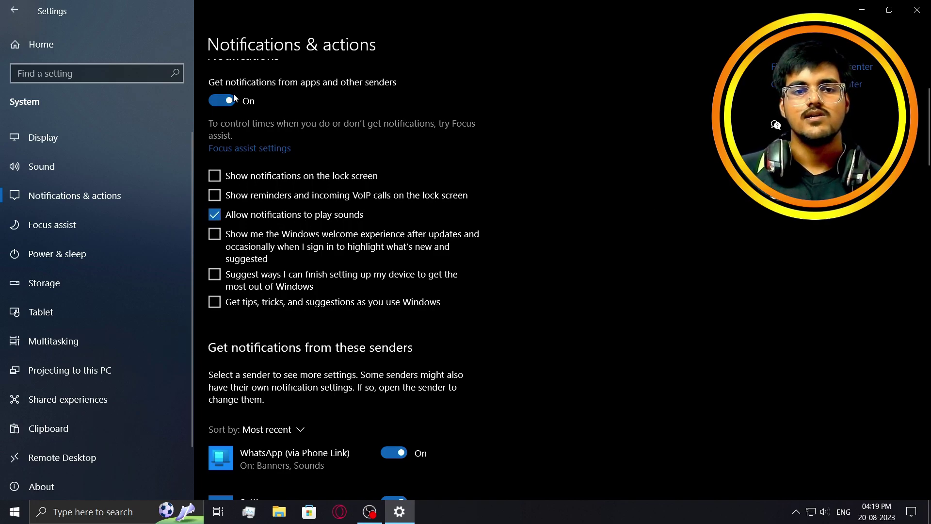
scroll(236, 251, "up", 3)
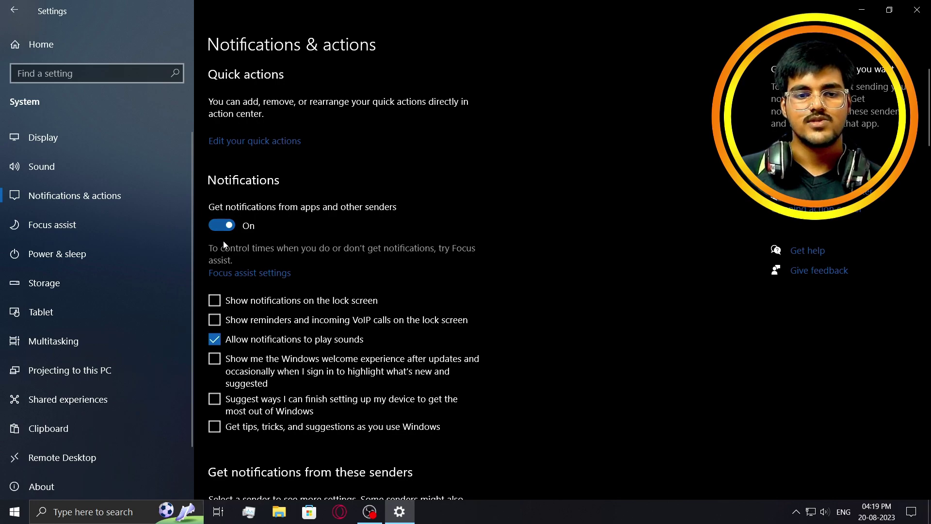
scroll(243, 194, "down", 3)
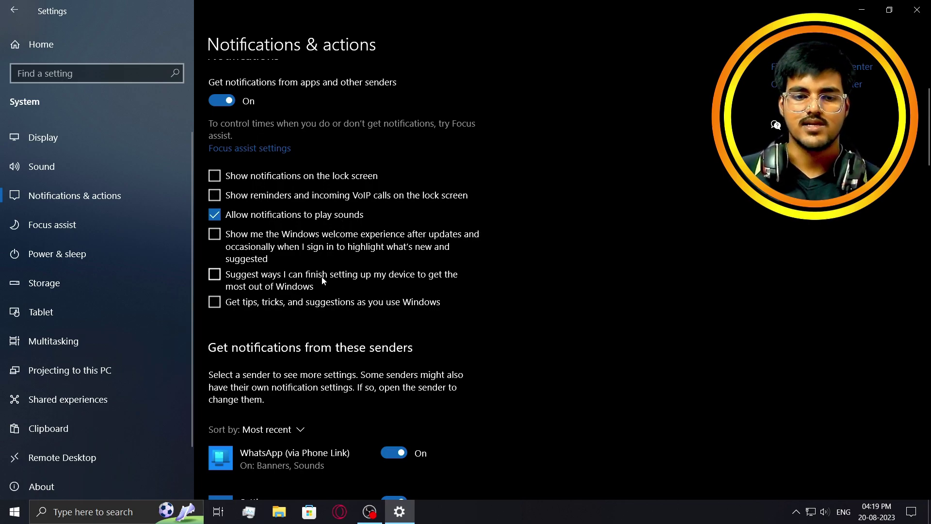
scroll(326, 275, "down", 8)
scroll(507, 249, "up", 10)
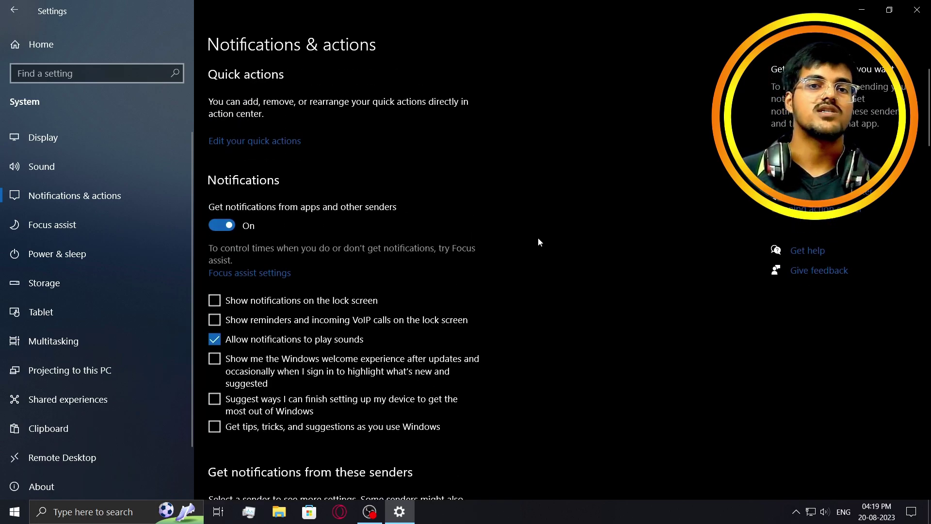
scroll(520, 236, "down", 8)
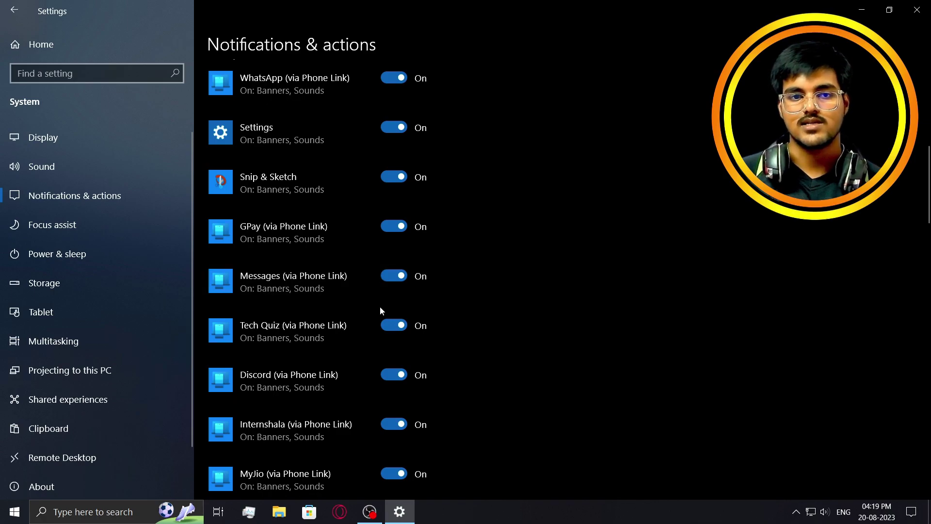
scroll(305, 324, "down", 7)
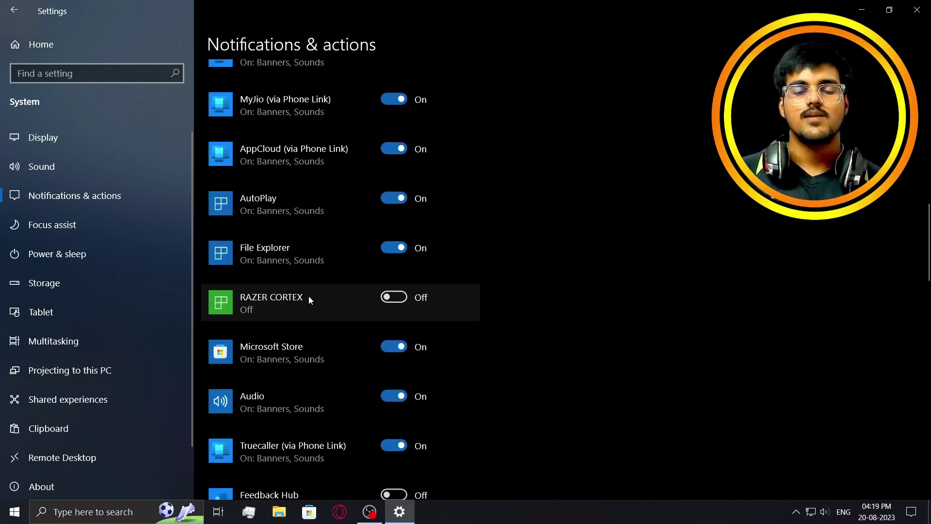
scroll(308, 300, "down", 5)
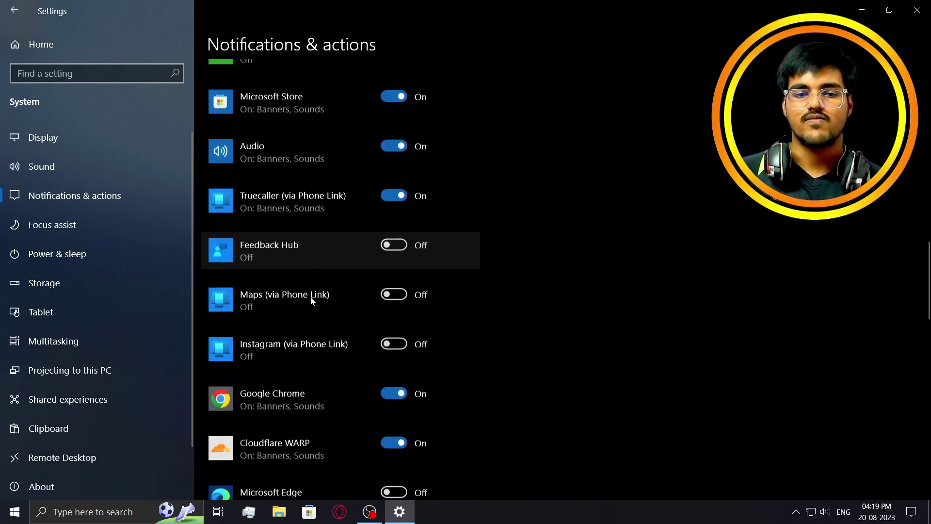
scroll(311, 301, "down", 5)
scroll(310, 303, "up", 3)
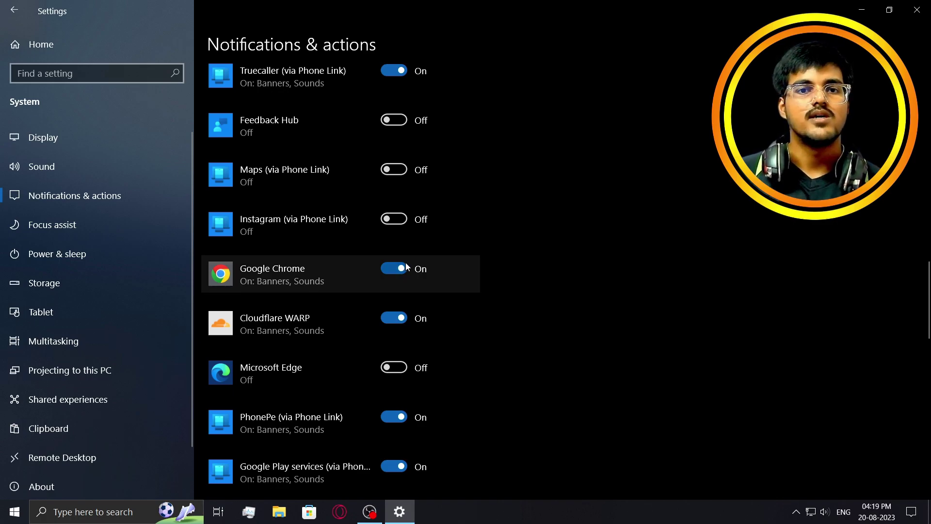
scroll(453, 270, "down", 5)
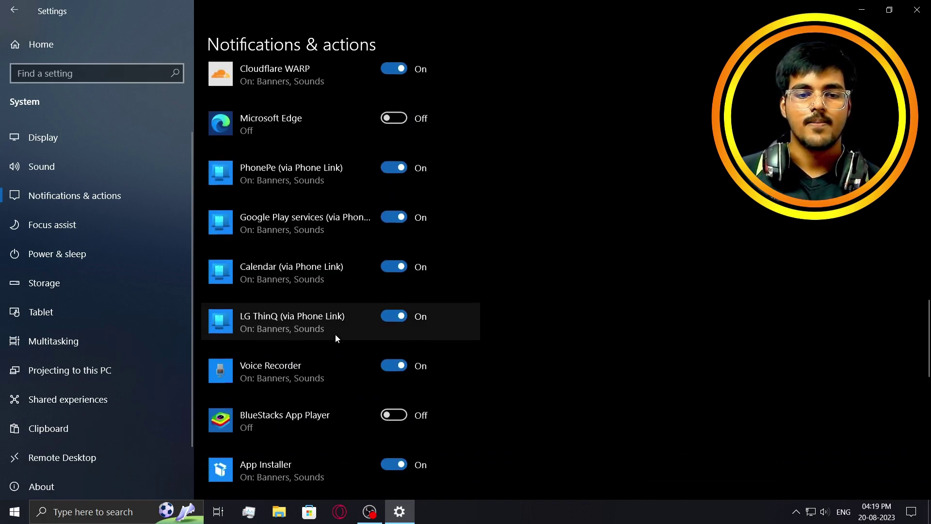
scroll(374, 331, "down", 3)
scroll(322, 333, "down", 3)
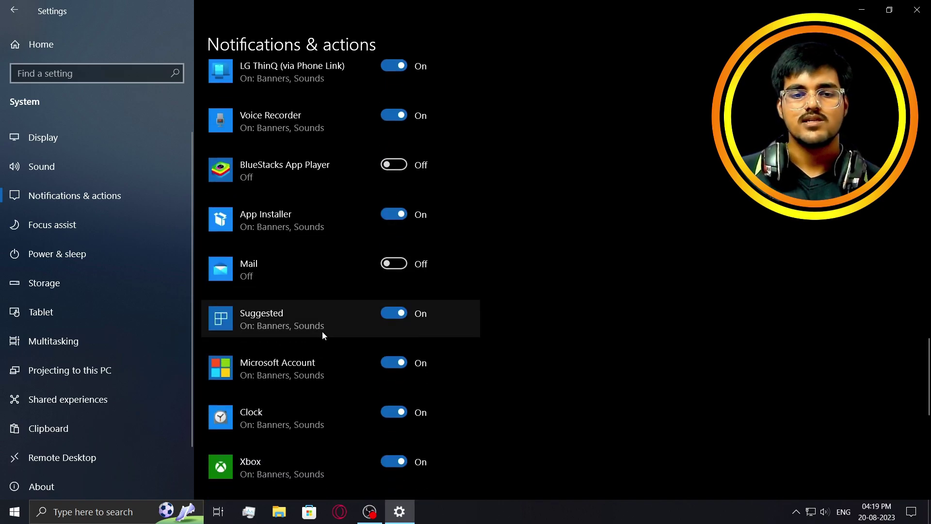
scroll(322, 332, "up", 15)
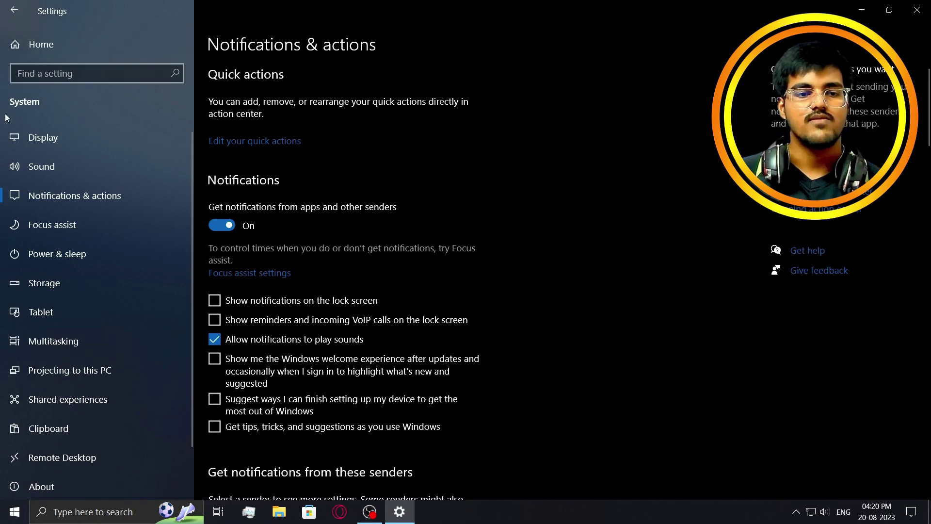
Step: View the Storage settings with Storage Sense, and open the Personalization background settings
left_click(61, 283)
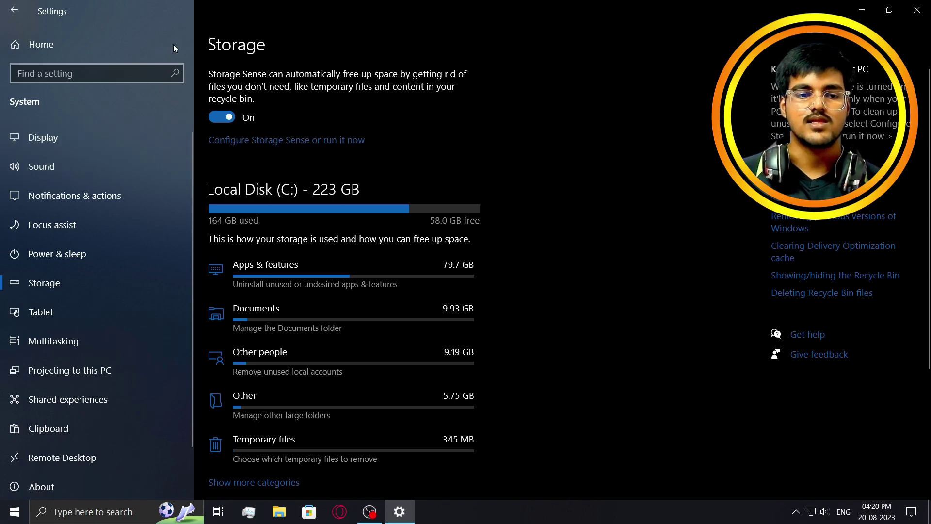
left_click(10, 5)
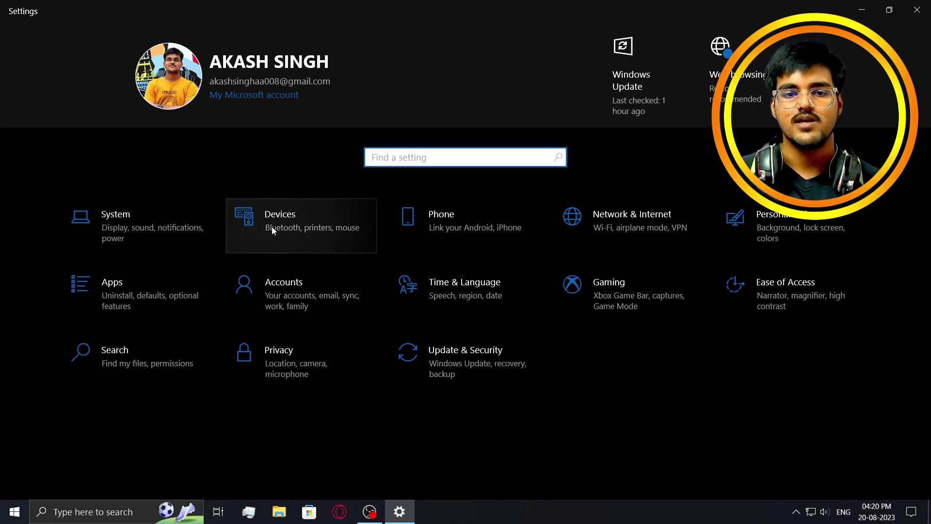
left_click(778, 232)
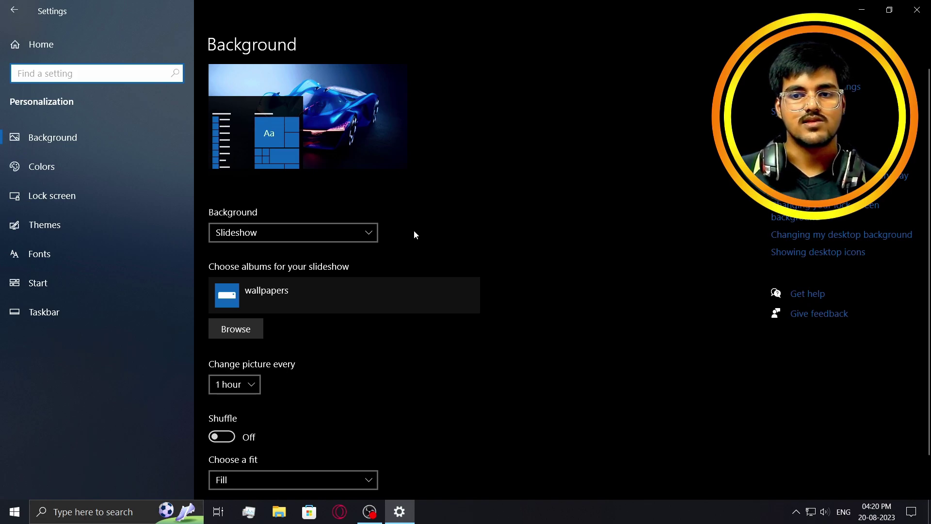
Step: Browse for a slideshow album and choose Slideshow as the desktop background type
left_click(251, 330)
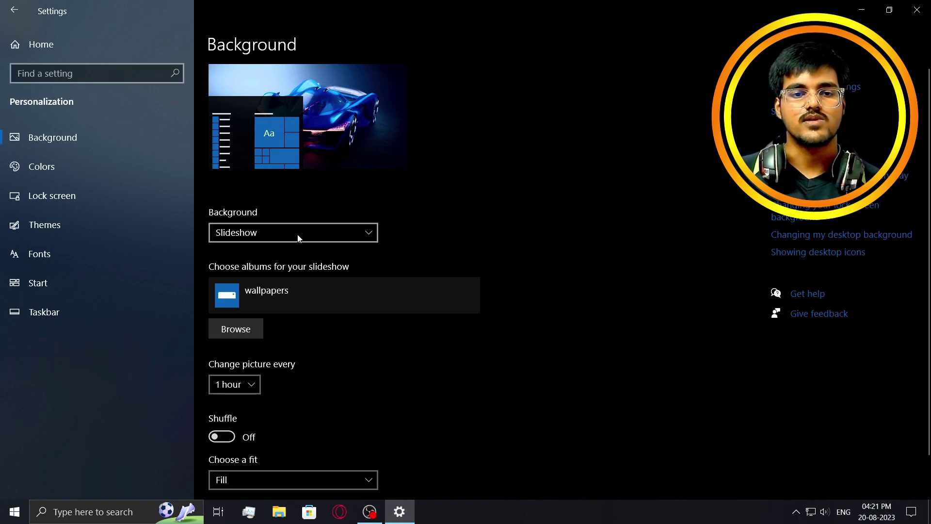
left_click(281, 233)
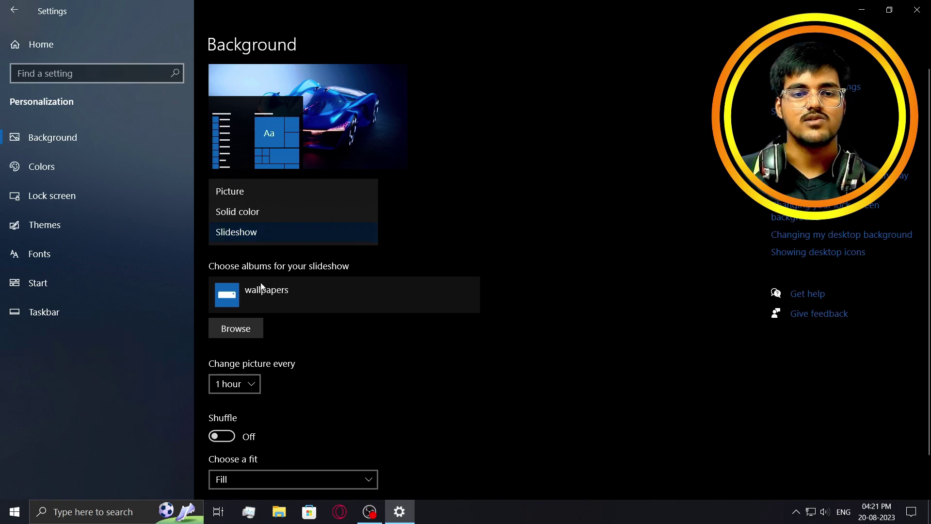
left_click(251, 232)
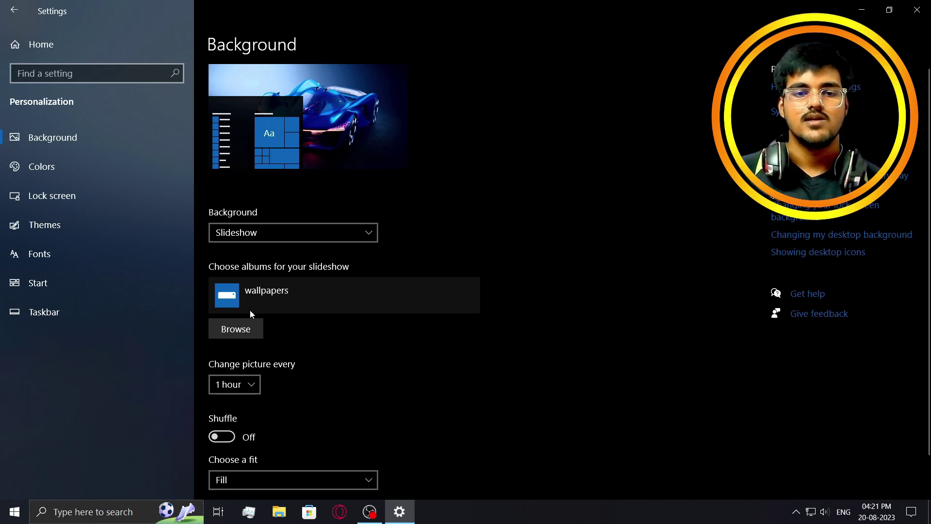
Step: Set the desktop background type to Picture and choose the default blue Windows wallpaper
left_click(286, 233)
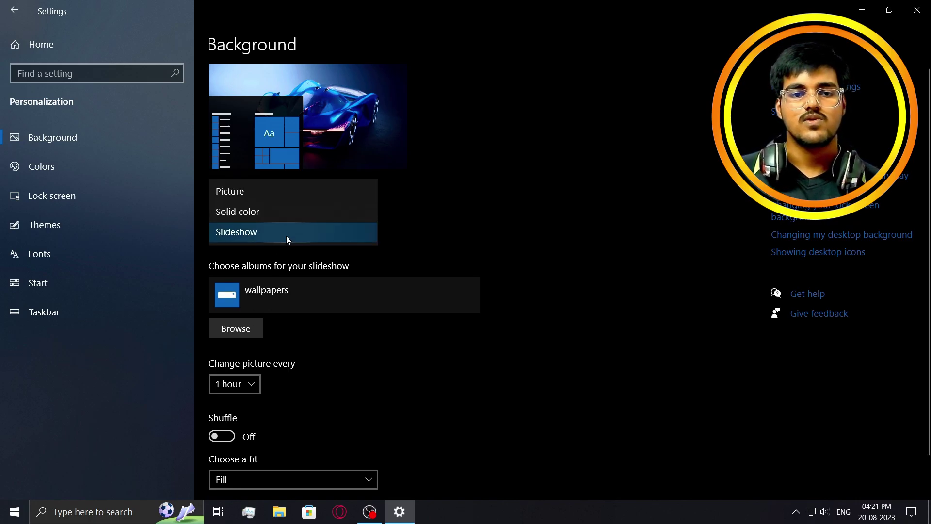
left_click(276, 193)
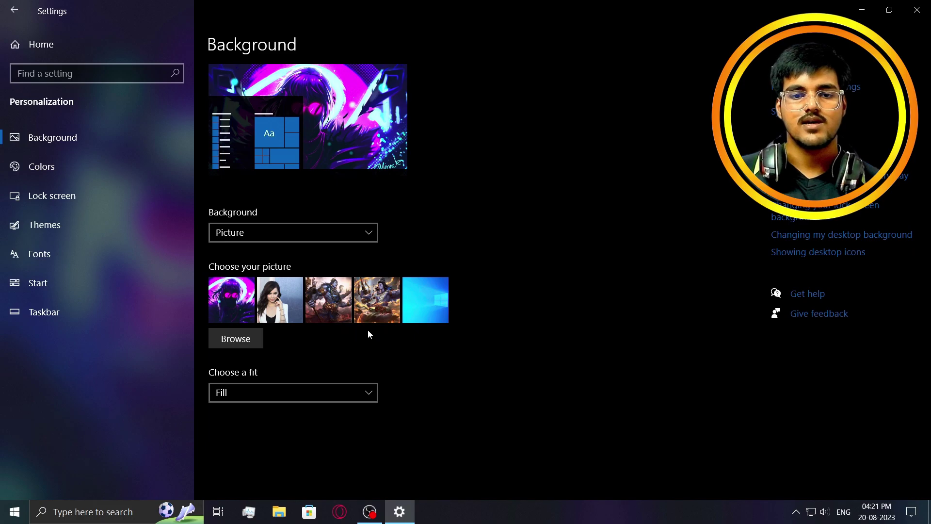
left_click(436, 286)
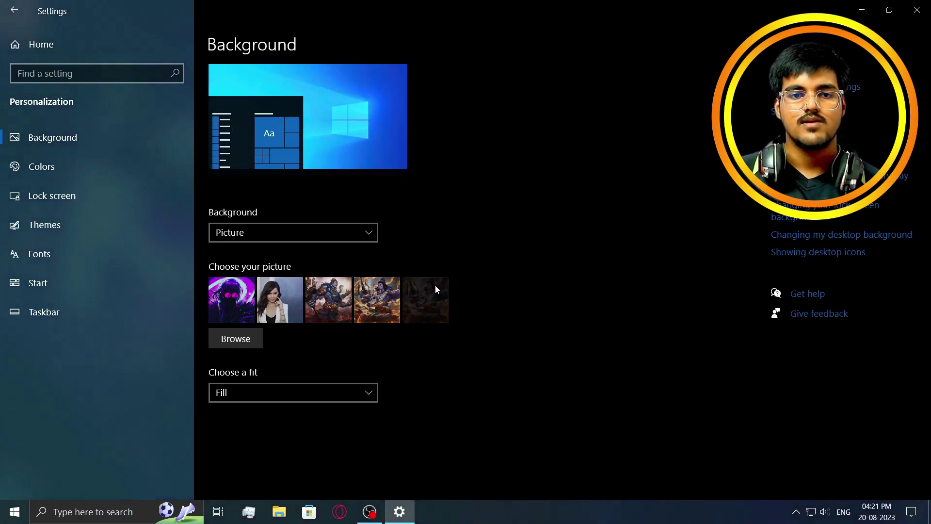
Step: Check the new wallpaper on the desktop, and open the Lock screen settings
left_click(862, 10)
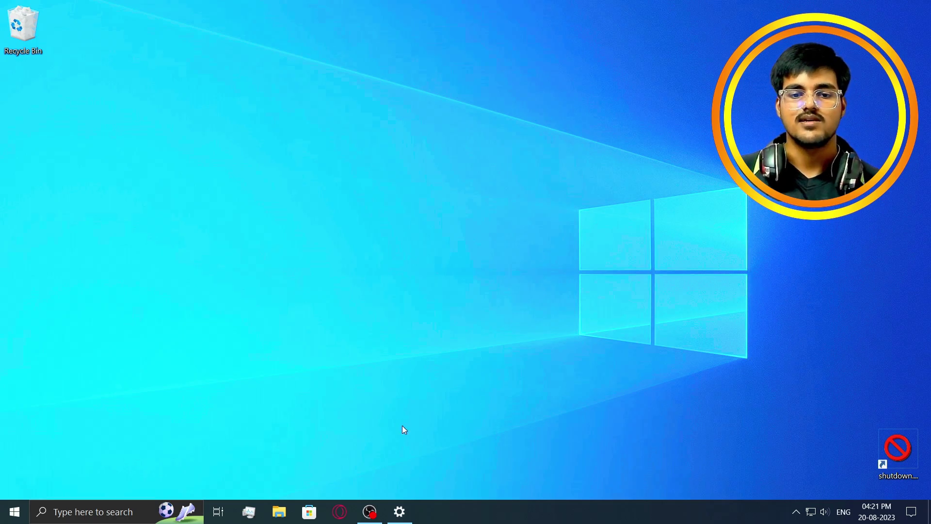
left_click(399, 511)
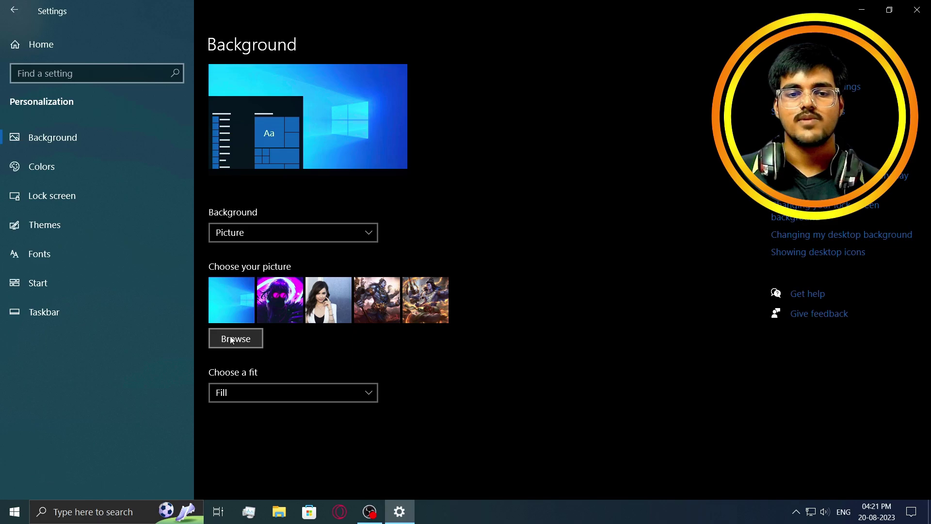
left_click(68, 202)
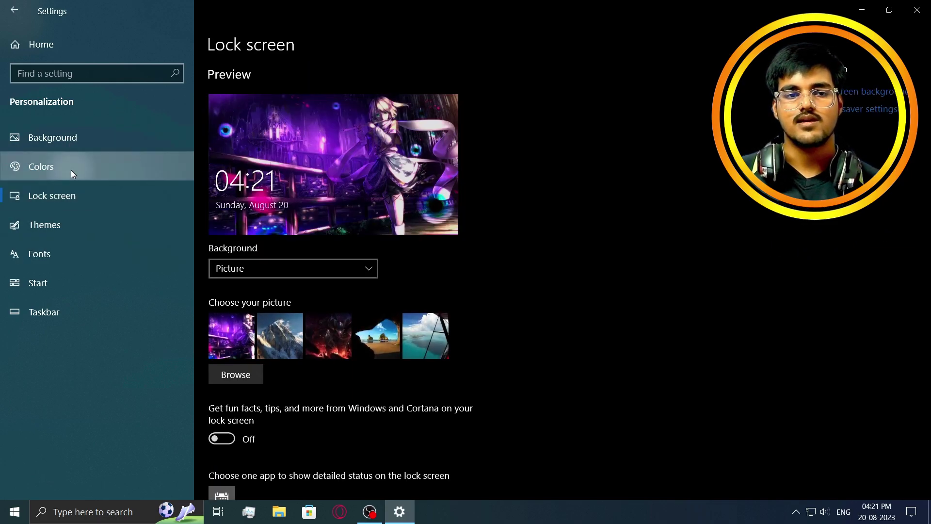
Step: Set the Windows color mode to Light in the Colors settings and check its look on the desktop and Start menu
left_click(71, 169)
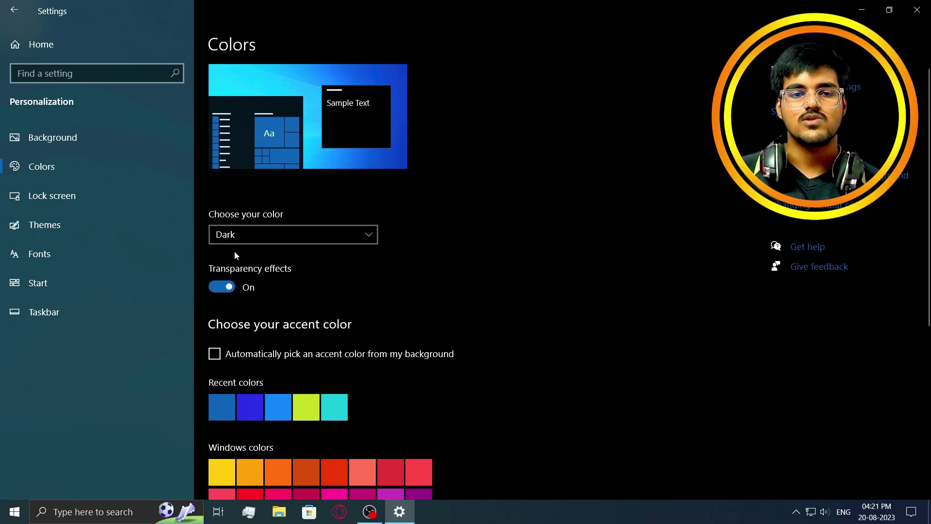
left_click(316, 240)
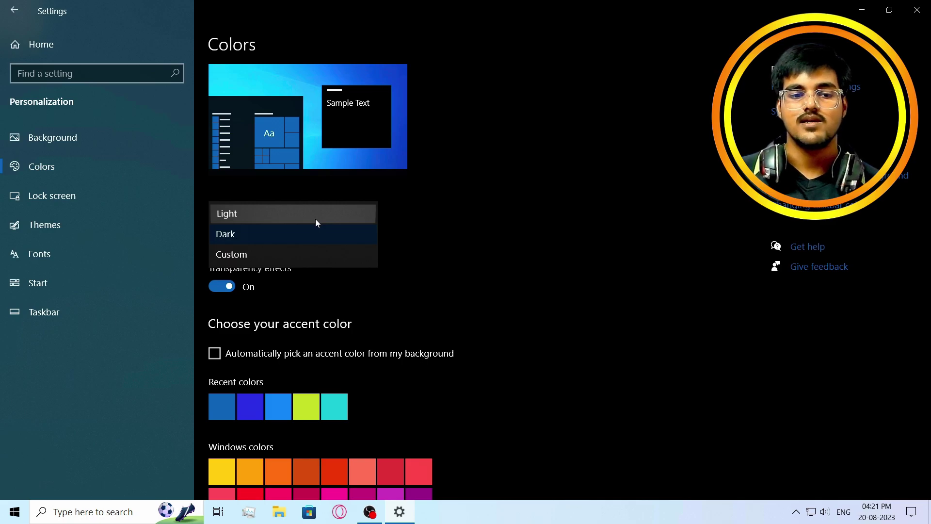
left_click(316, 220)
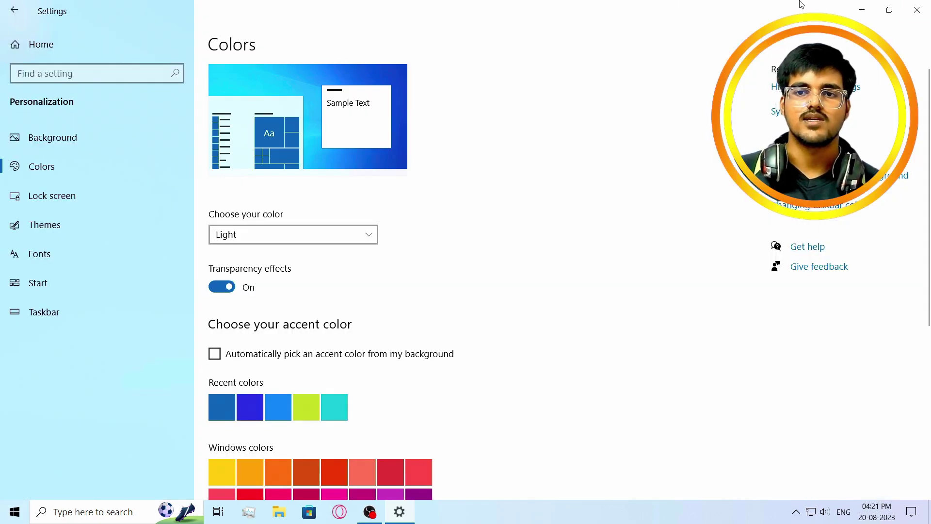
left_click(862, 10)
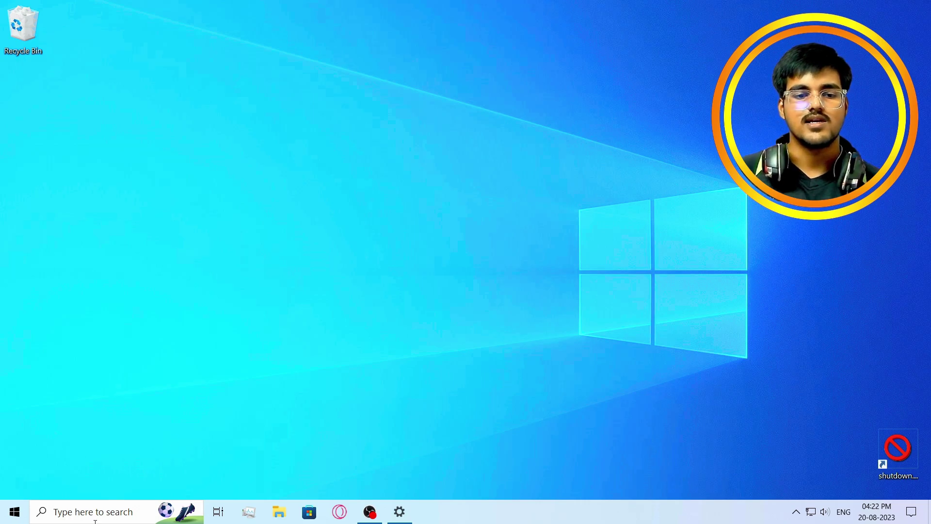
left_click(14, 512)
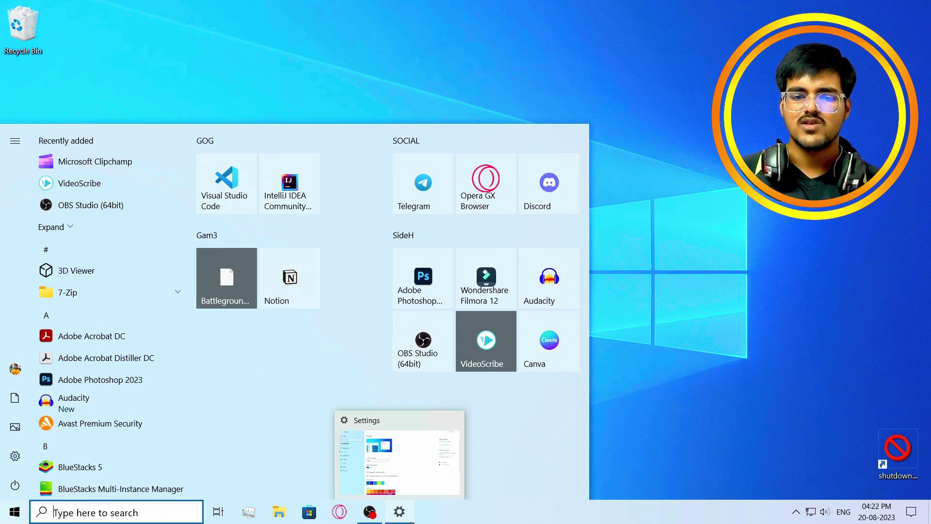
left_click(399, 512)
Step: Set the Windows color mode to Dark and check its look in the Start menu
left_click(301, 229)
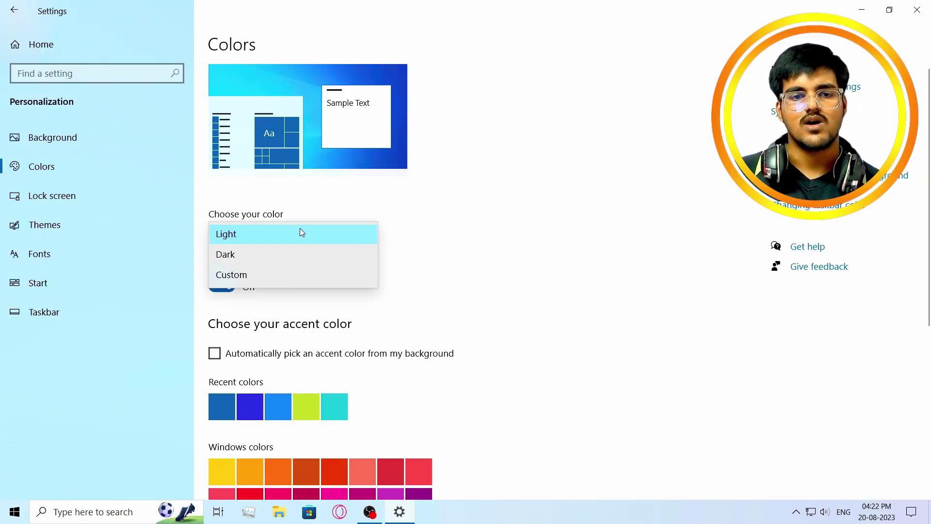
left_click(240, 255)
key("super")
key("super")
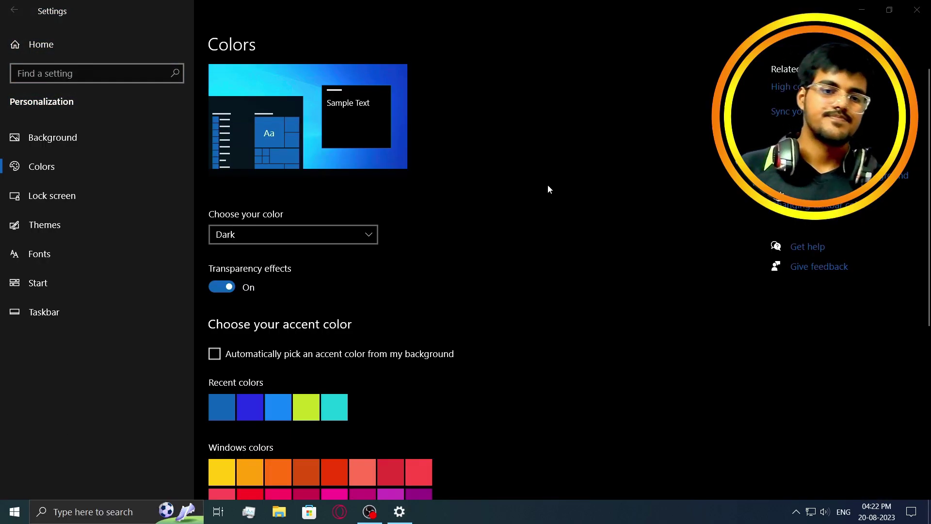
Step: Choose Yellow gold as the accent color, check it in the Start menu, and close the accidentally opened Feedback Hub
scroll(482, 296, "down", 2)
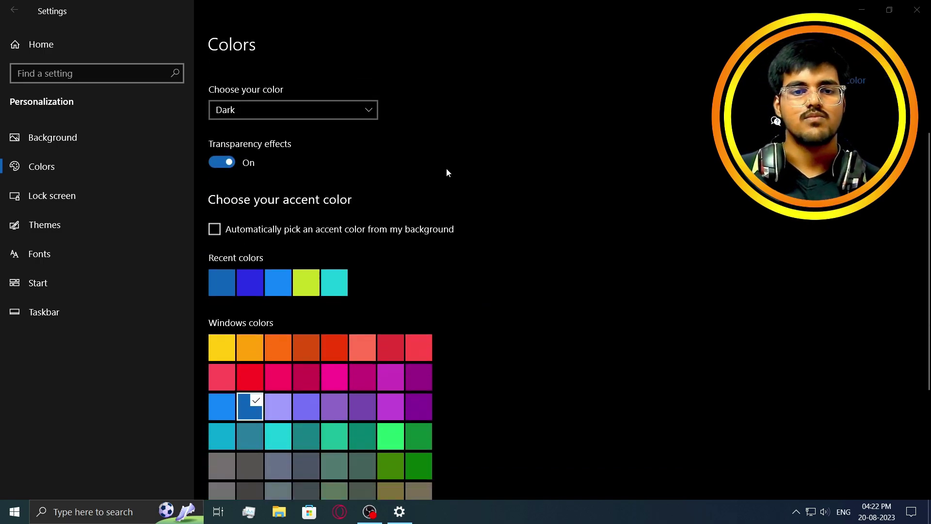
scroll(446, 165, "down", 3)
scroll(483, 307, "up", 4)
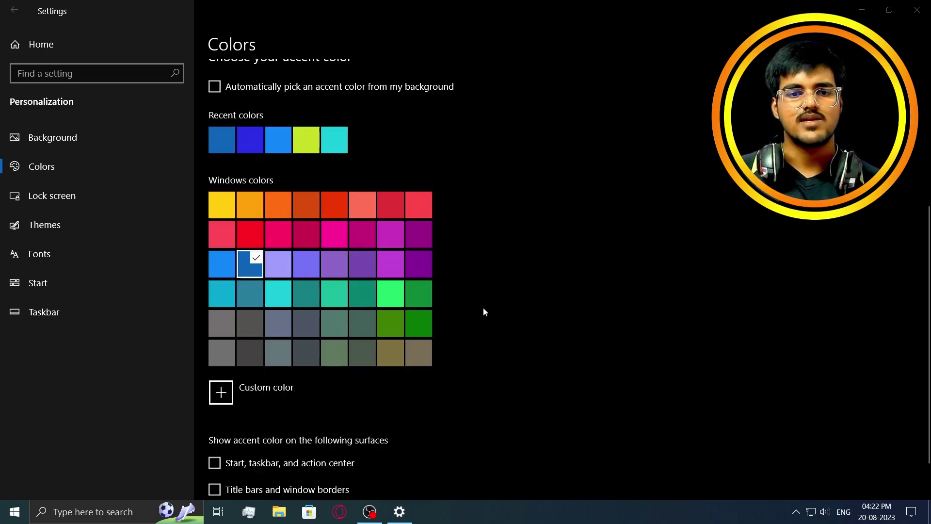
scroll(483, 308, "down", 2)
left_click(264, 344)
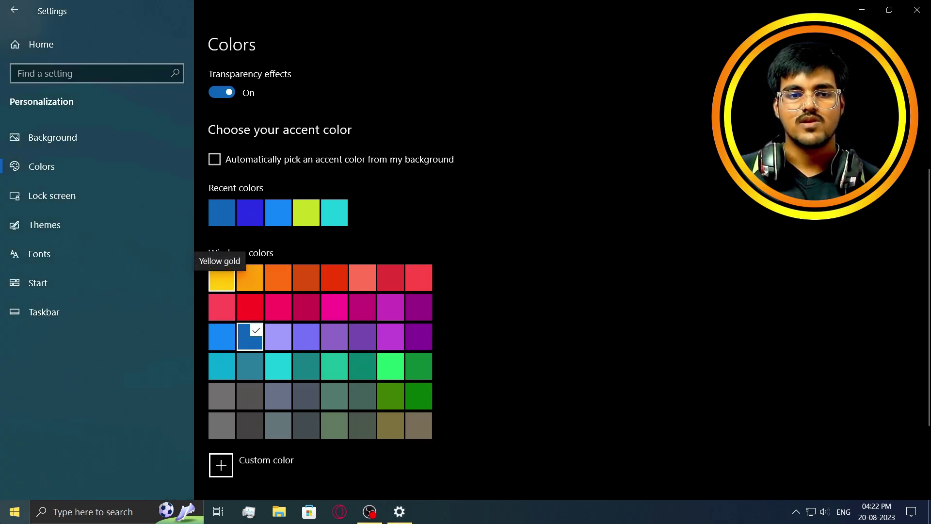
key("super")
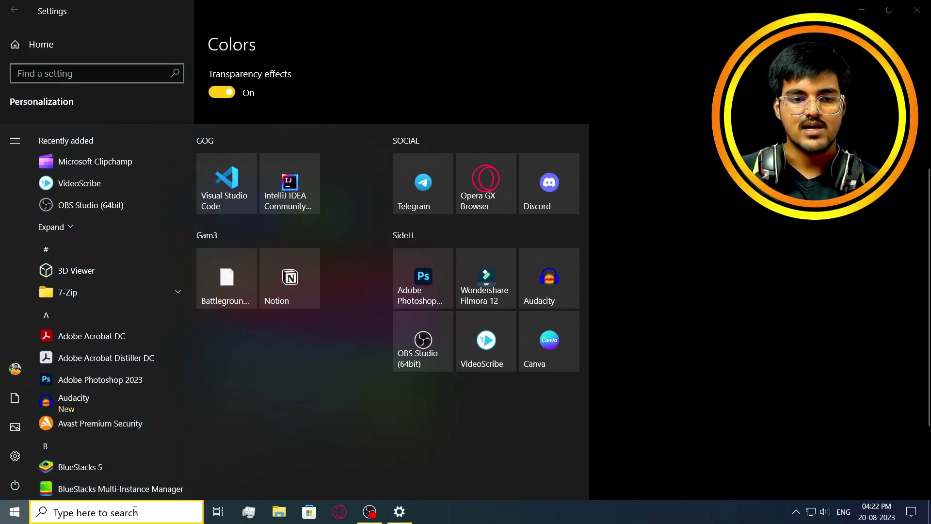
key("super")
key("super+f")
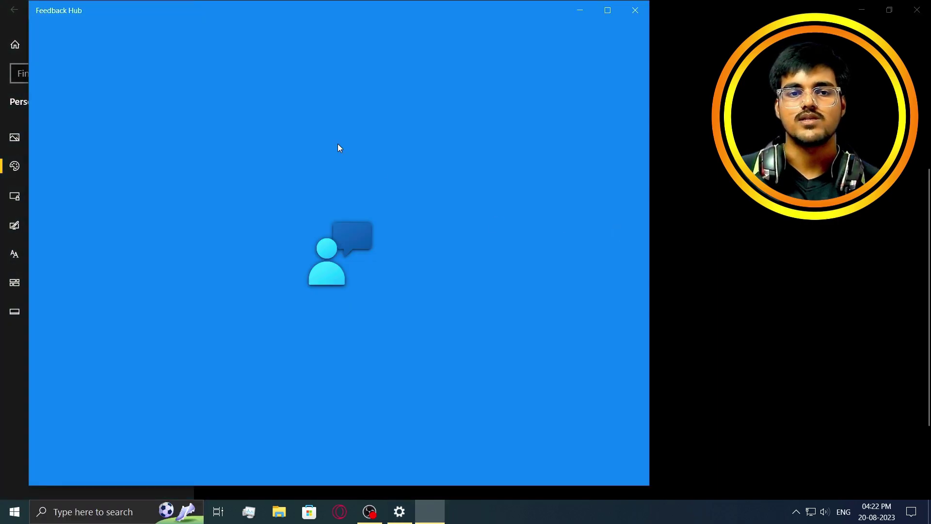
left_click(636, 8)
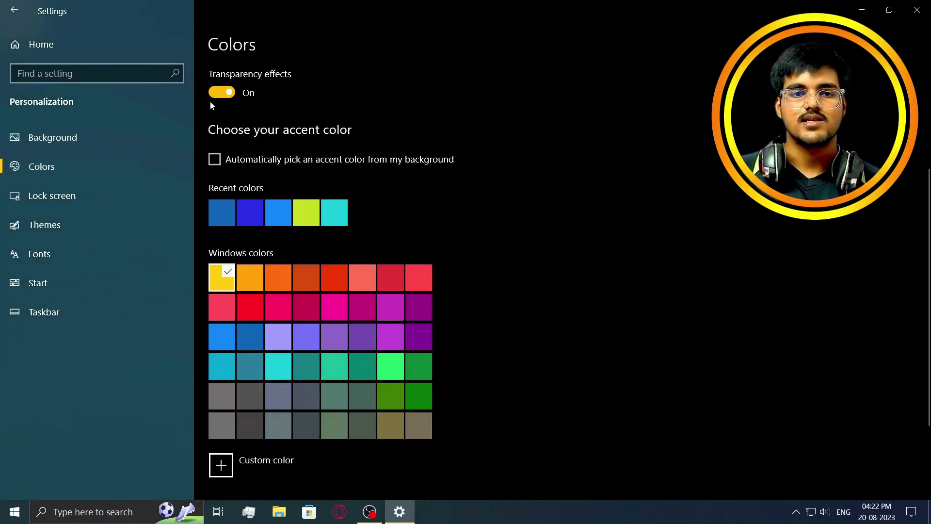
Step: Set the accent color to Navy blue
left_click(247, 331)
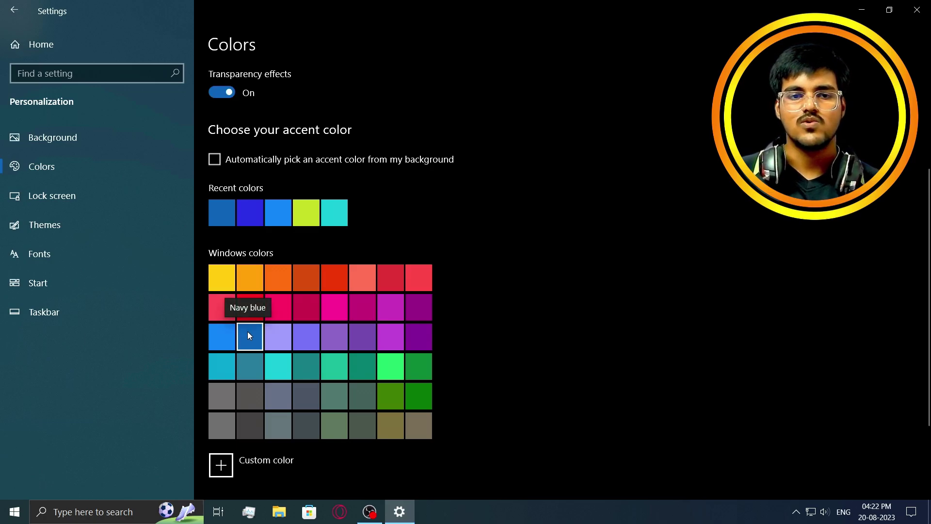
scroll(438, 298, "up", 3)
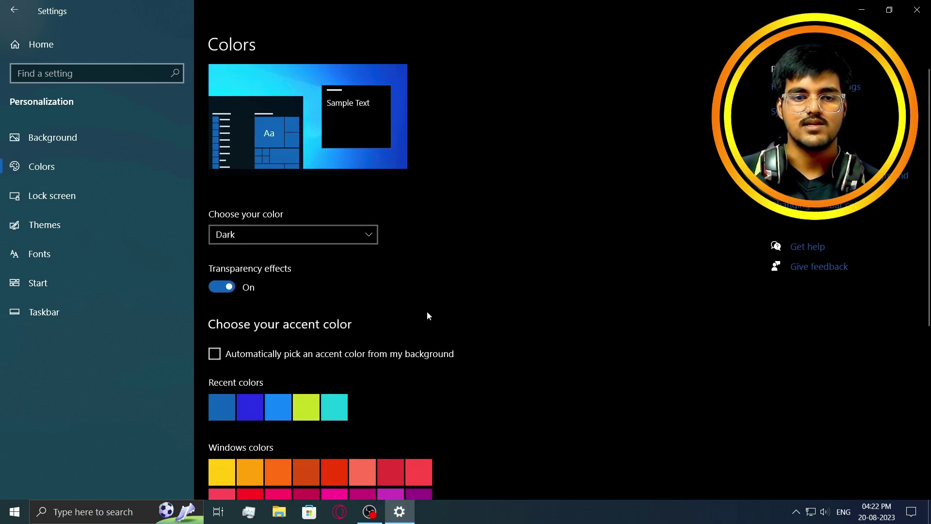
Step: Examine the Lock screen settings, including the background preview, picture choices and the apps offered for detailed status
left_click(83, 183)
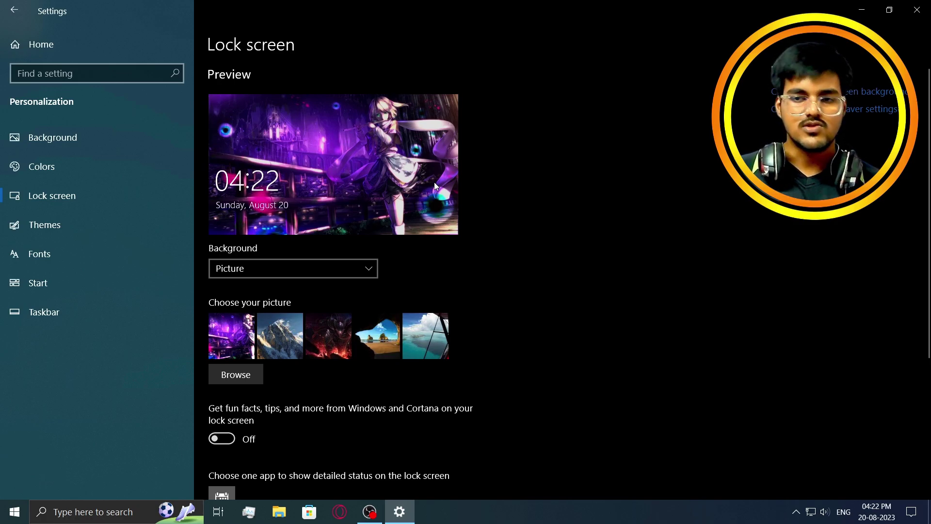
scroll(440, 178, "down", 3)
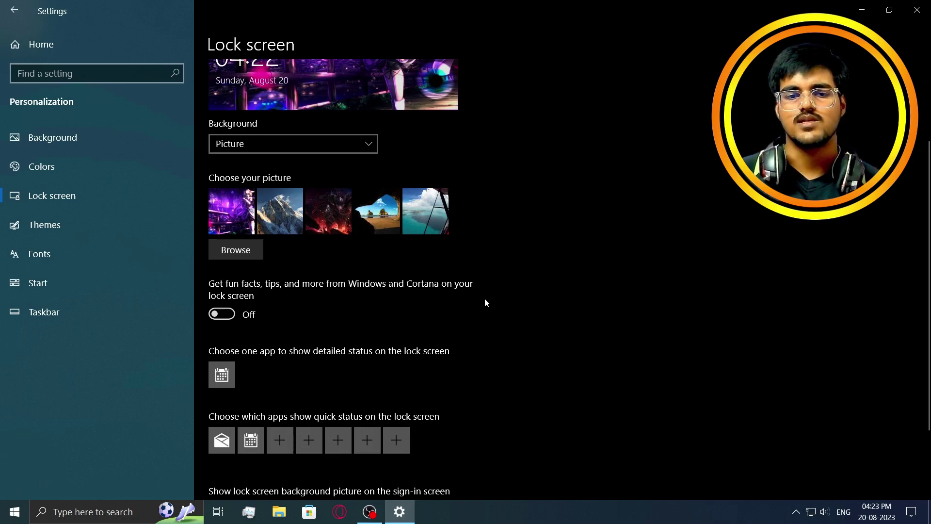
scroll(269, 304, "down", 2)
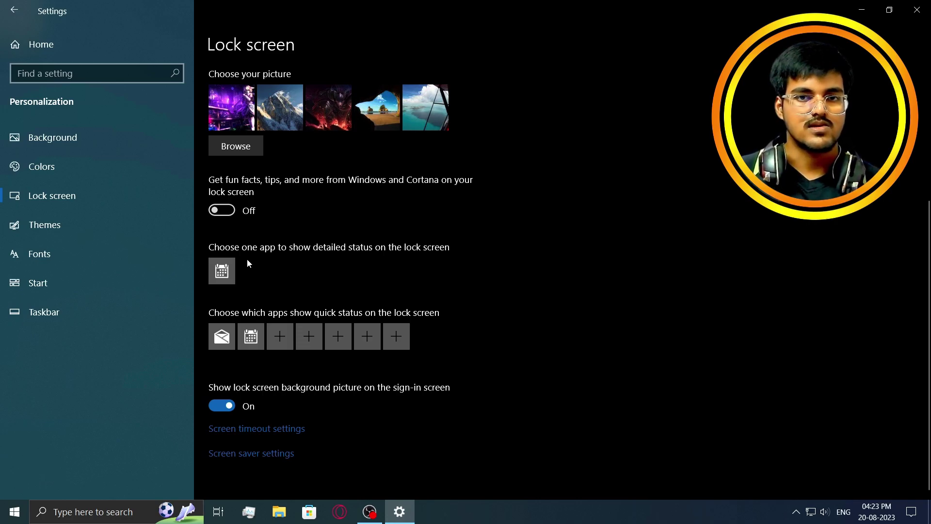
scroll(247, 267, "up", 5)
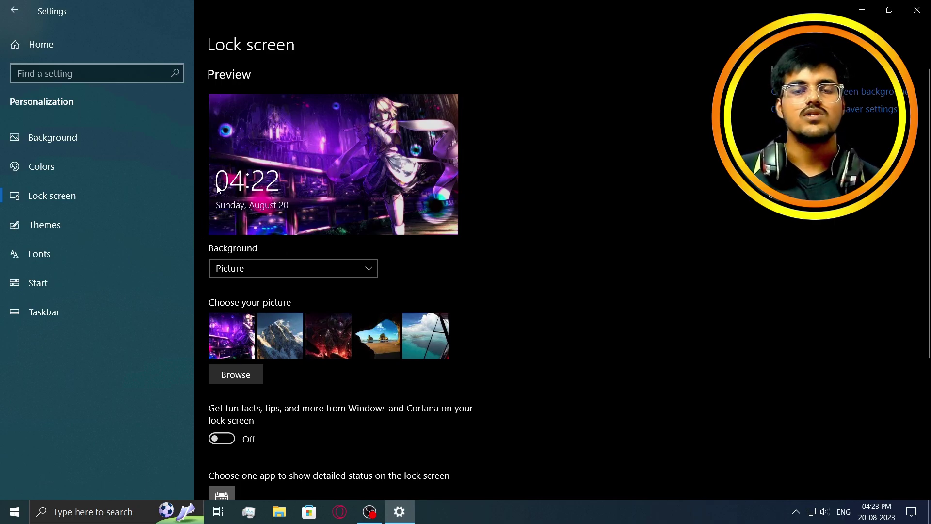
scroll(228, 188, "down", 5)
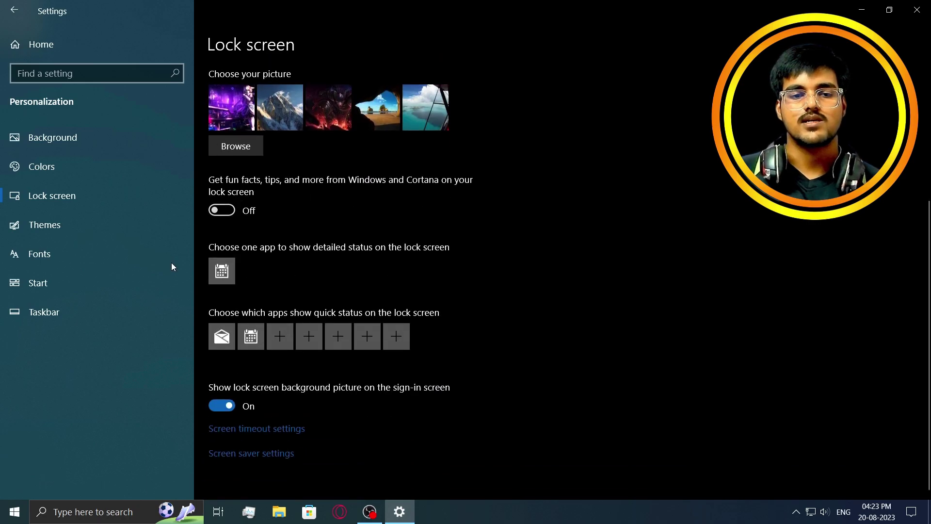
left_click(225, 272)
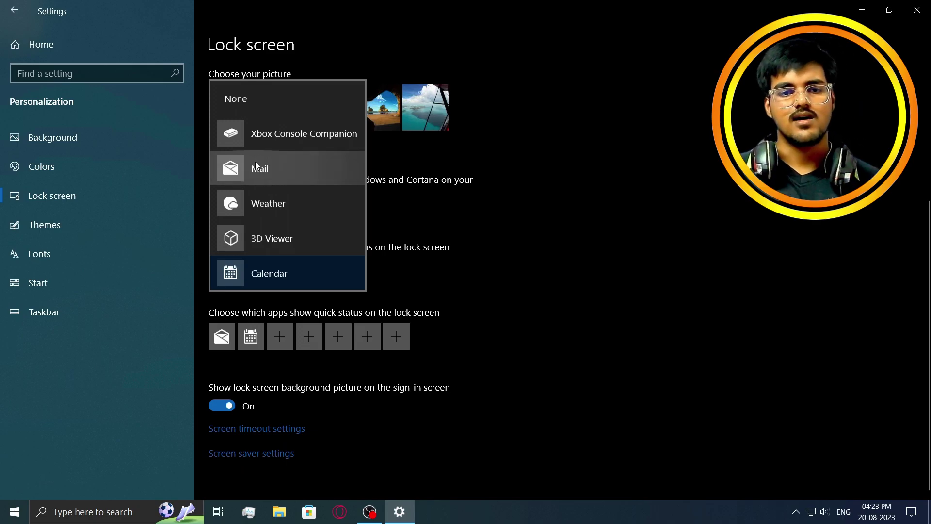
left_click(557, 155)
scroll(560, 163, "up", 5)
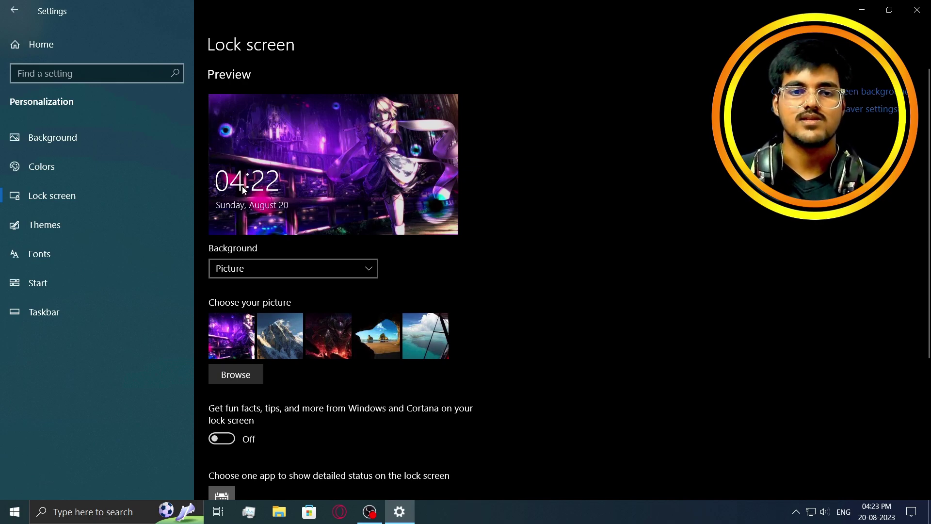
scroll(243, 187, "down", 5)
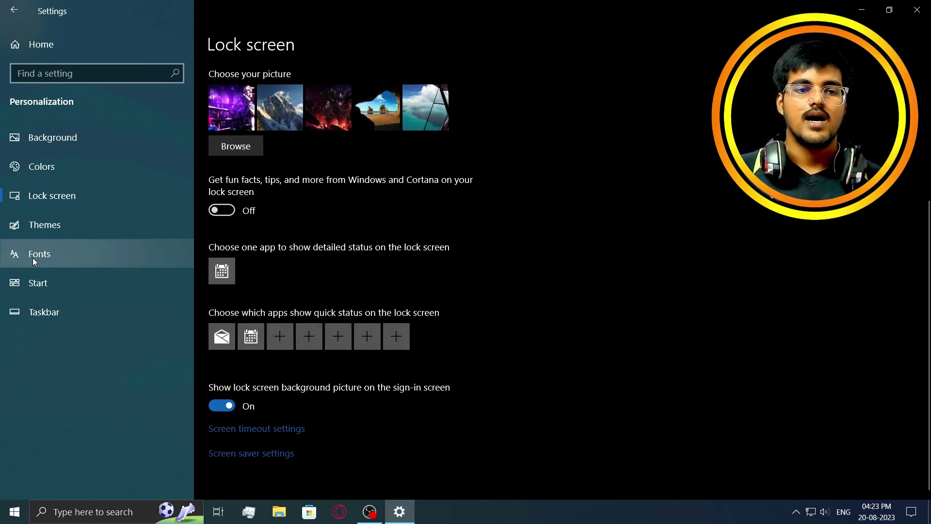
Step: View the Themes settings and the background page linked from the current theme, and return to Themes
left_click(86, 232)
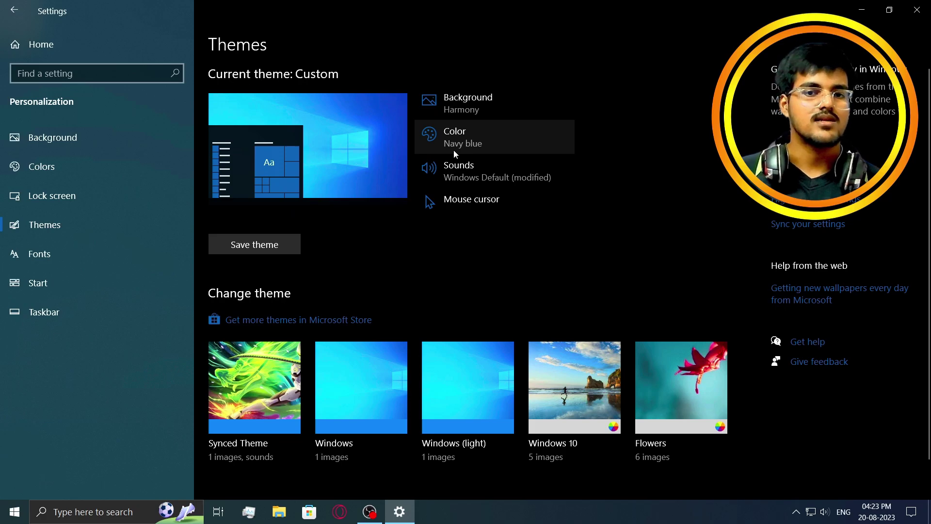
left_click(490, 104)
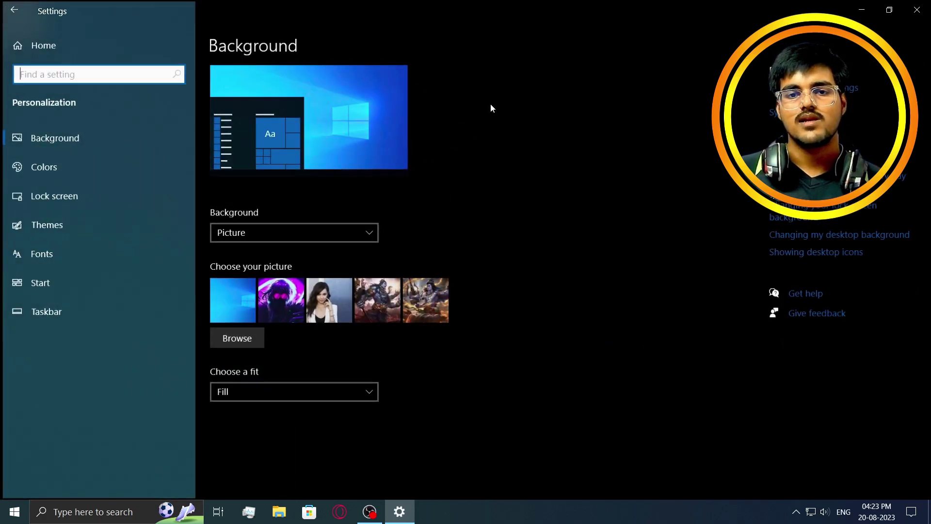
left_click(14, 9)
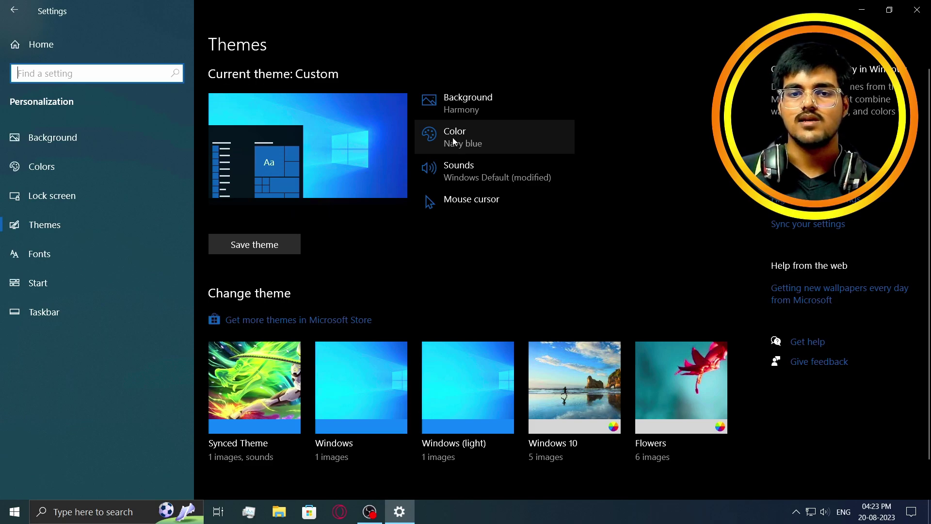
Step: Select the No Sounds scheme in the theme's sound settings and close the dialog without applying it
left_click(494, 184)
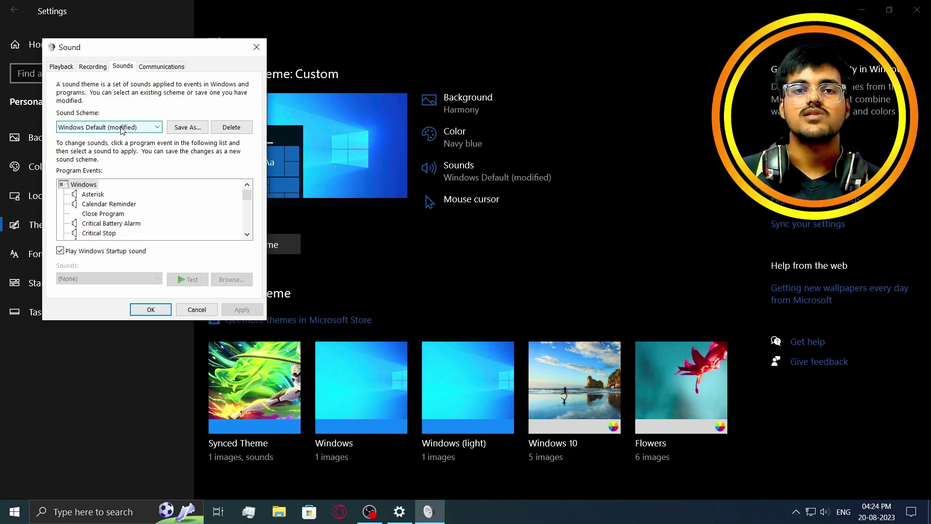
left_click(121, 129)
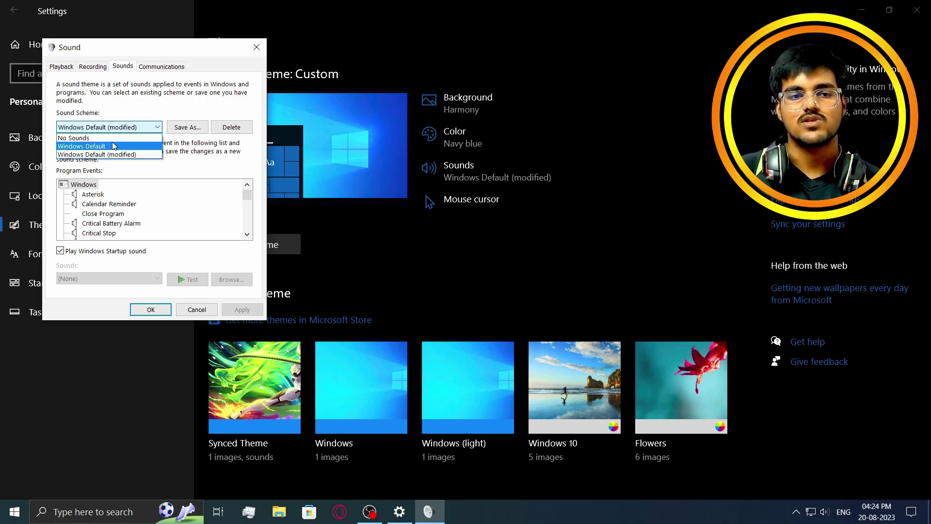
left_click(97, 138)
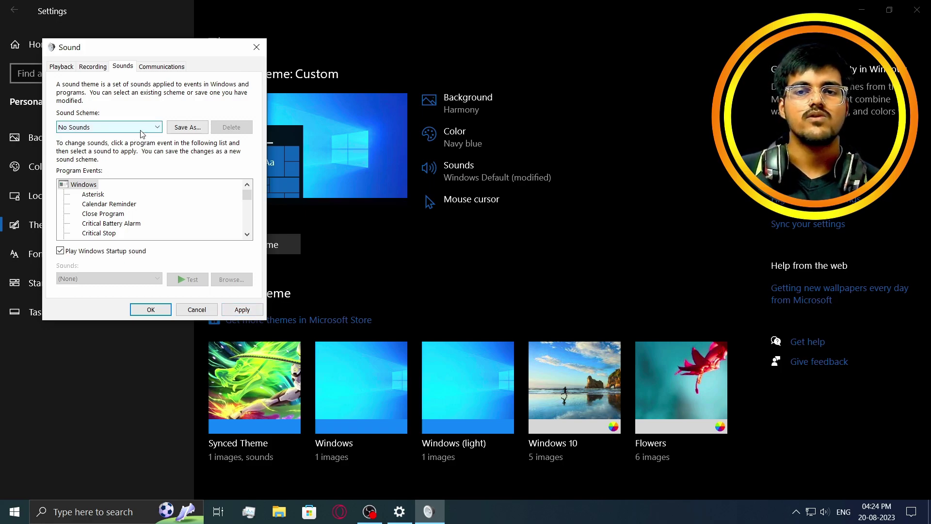
left_click(256, 47)
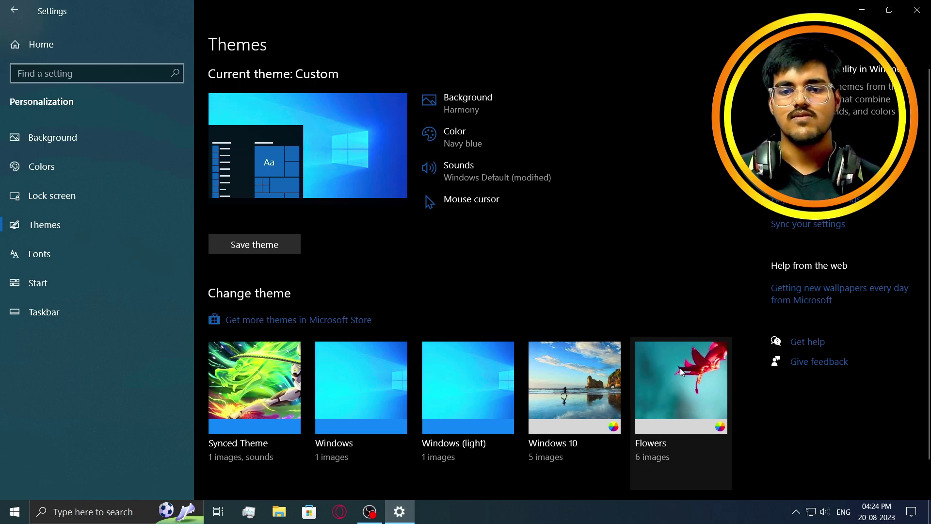
Step: View the themes available under Change theme, and open the Fonts settings
scroll(626, 350, "down", 1)
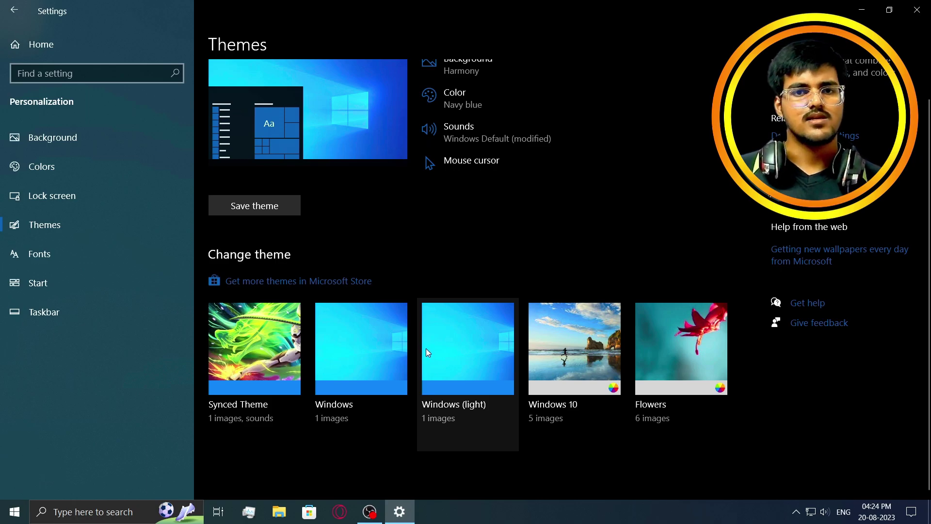
left_click(48, 249)
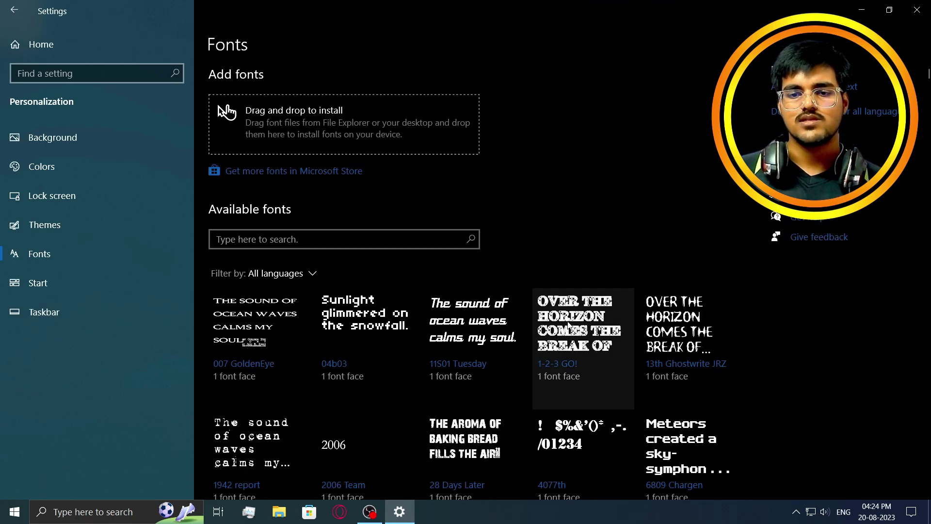
Step: Look through the available fonts and open the Start settings
scroll(570, 315, "down", 3)
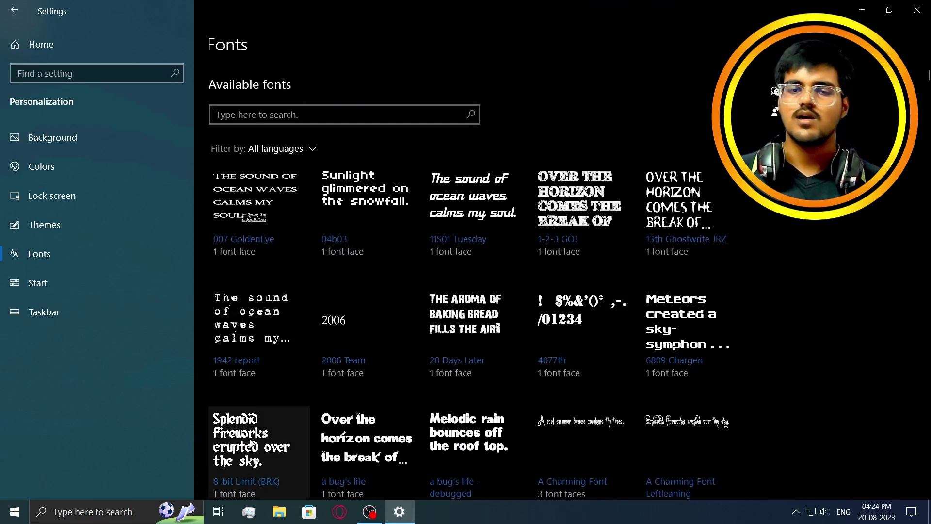
left_click(55, 289)
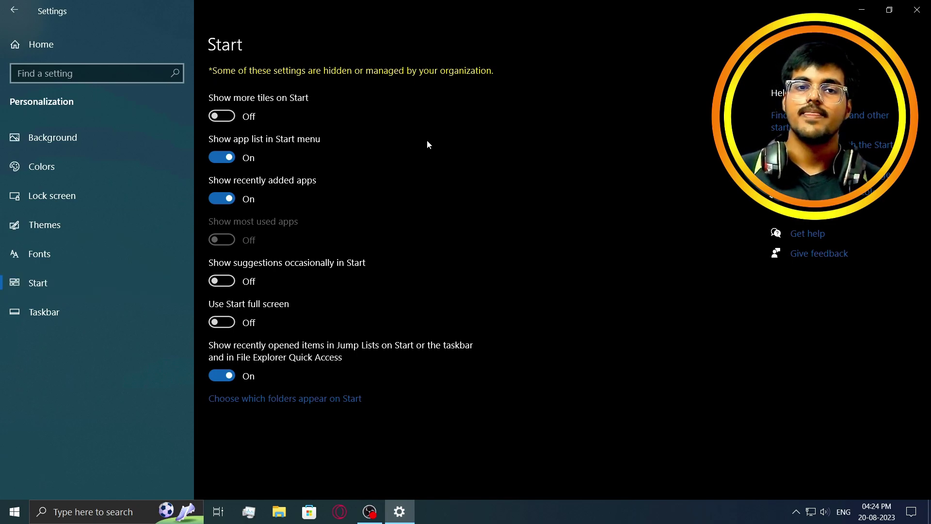
Step: Turn on Show more tiles on Start and check the widened tile area in the Start menu
left_click(222, 116)
left_click(223, 116)
left_click(222, 116)
left_click(222, 116)
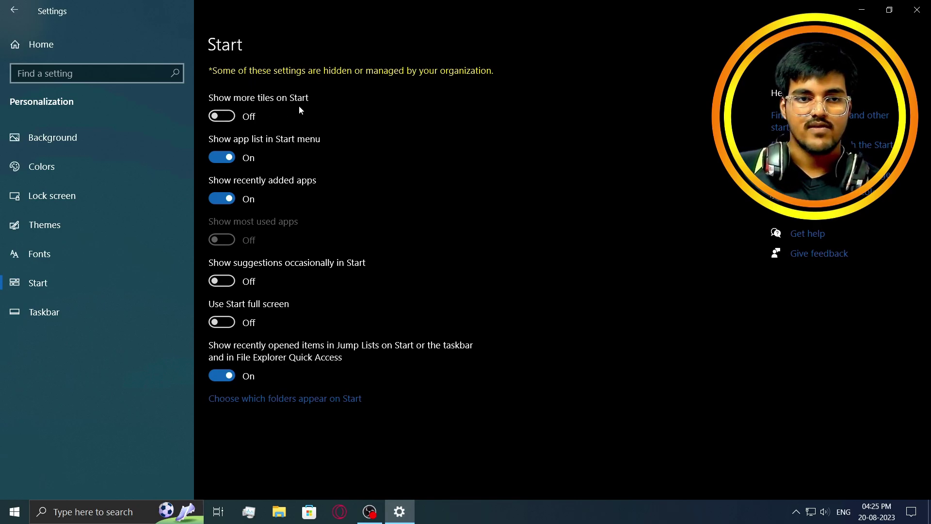
left_click(231, 118)
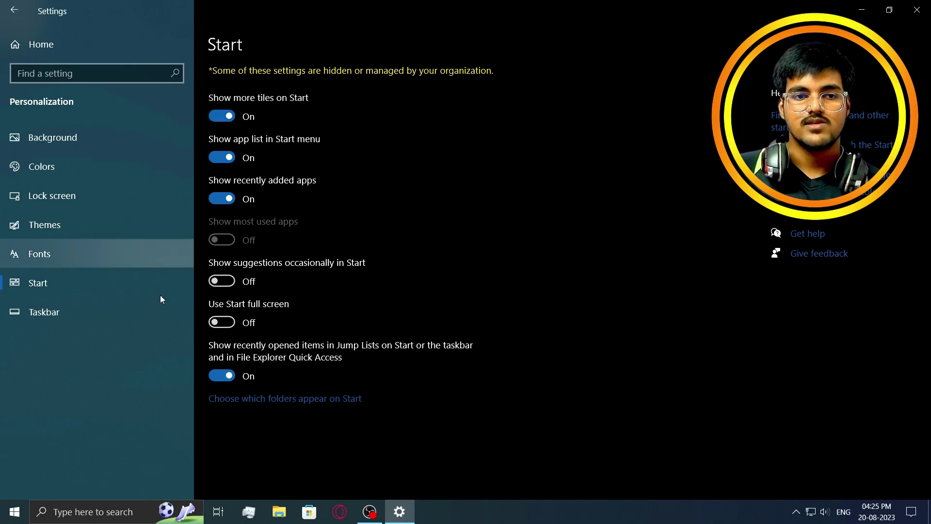
key("super")
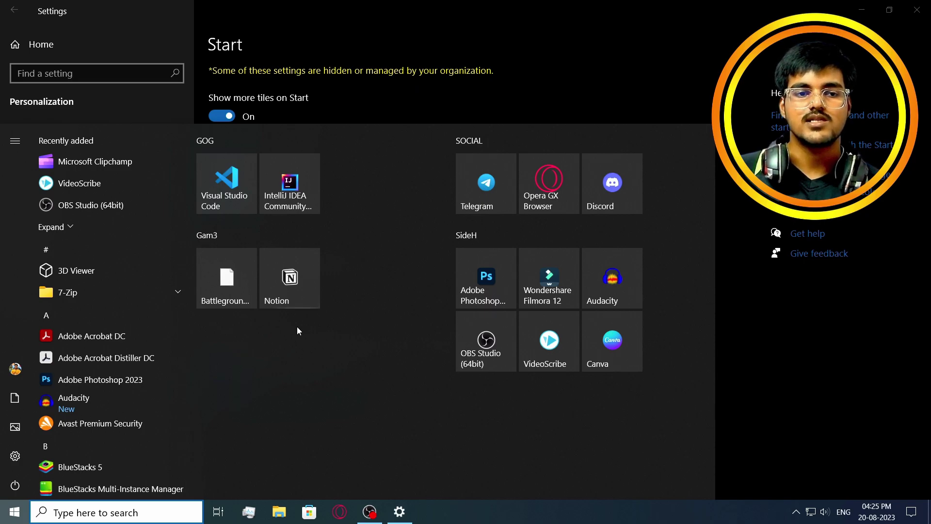
left_click(14, 512)
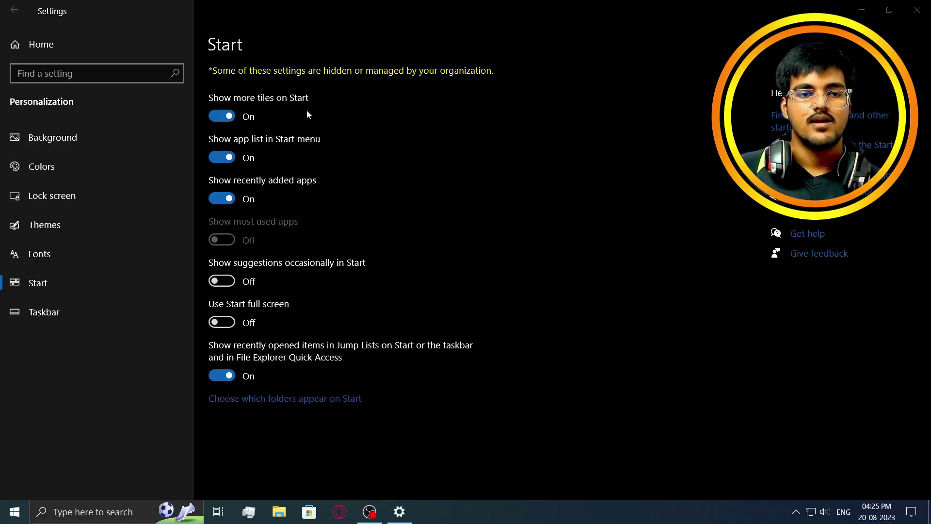
Step: Turn Show more tiles on Start off and compare the Start menu's tile area with both states of the option
left_click(222, 116)
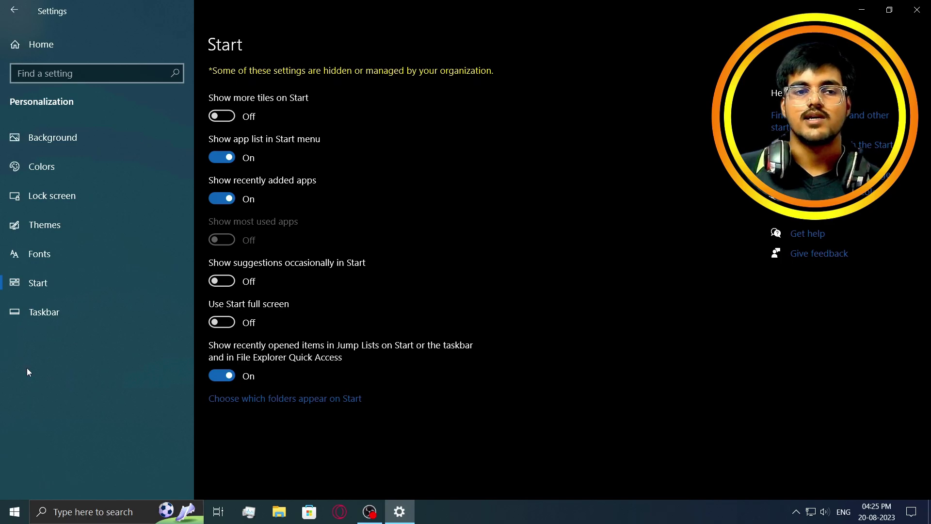
left_click(224, 116)
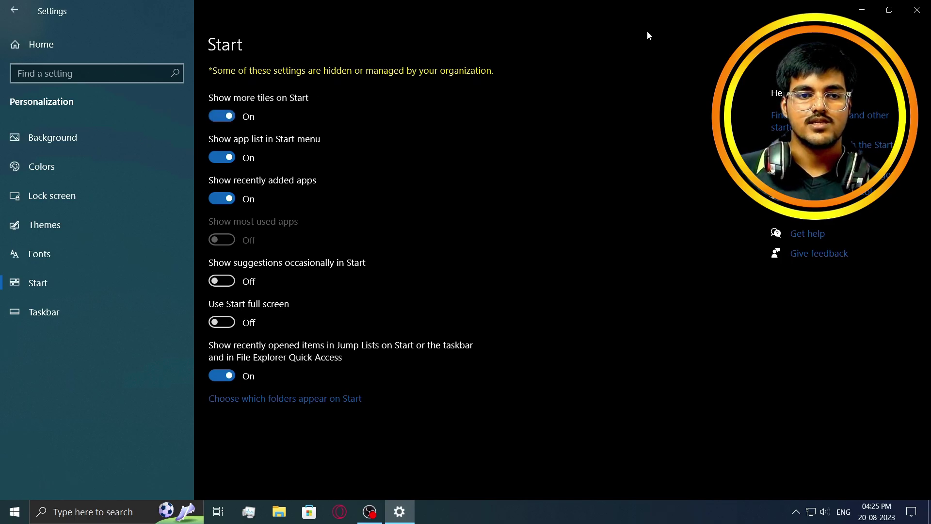
left_click(866, 6)
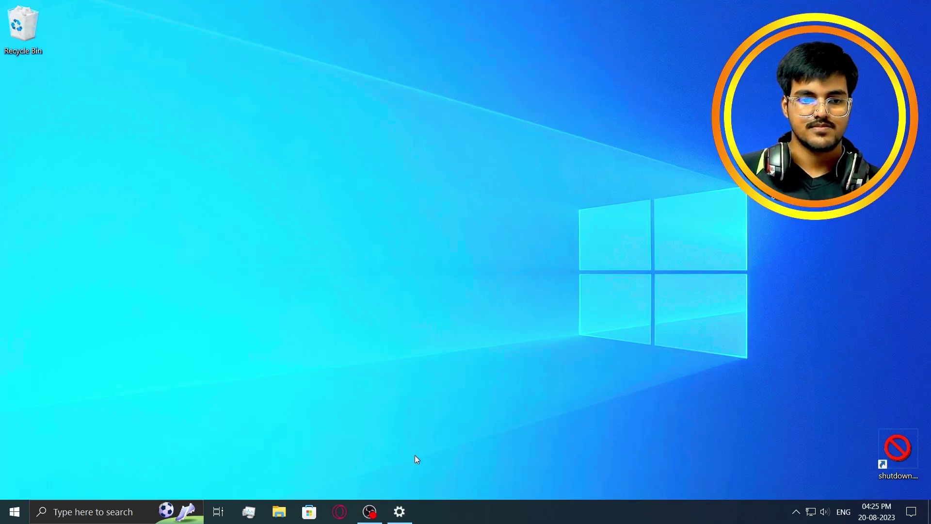
left_click(400, 512)
key("super")
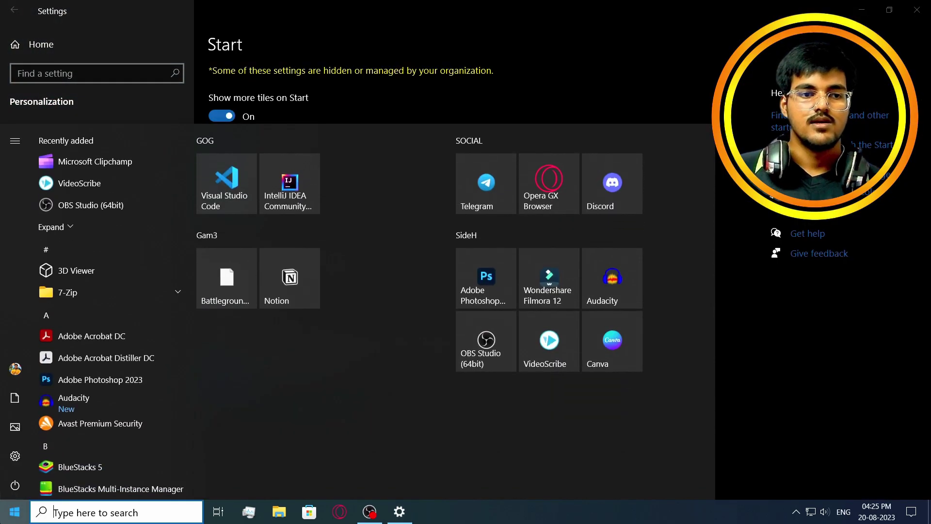
key("Escape")
left_click(235, 117)
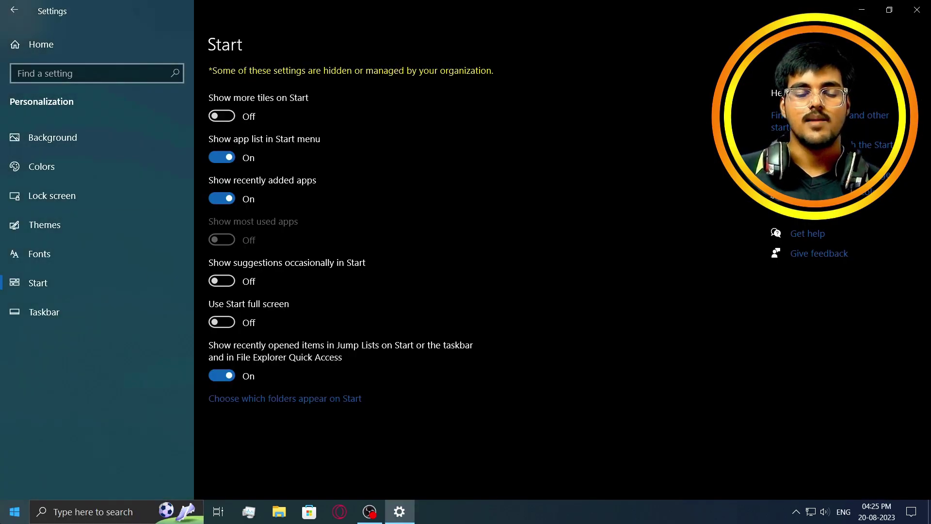
key("super")
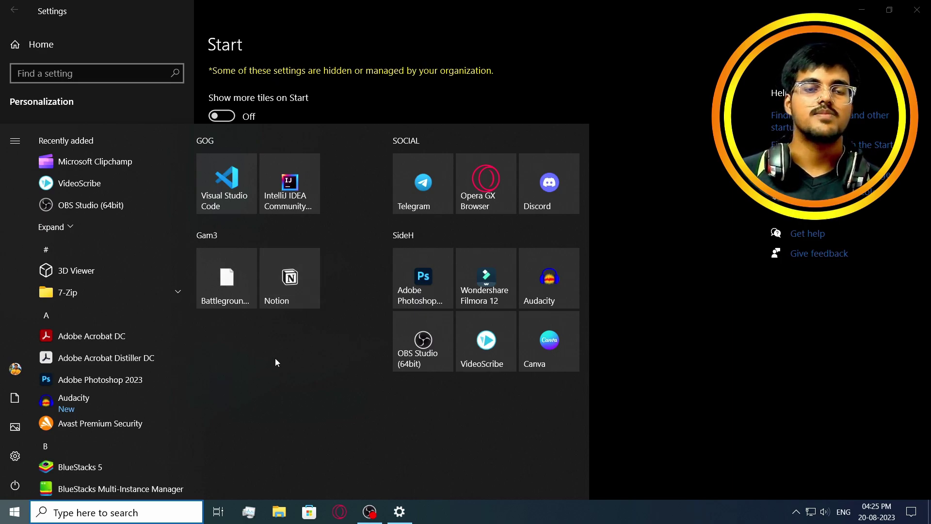
key("Escape")
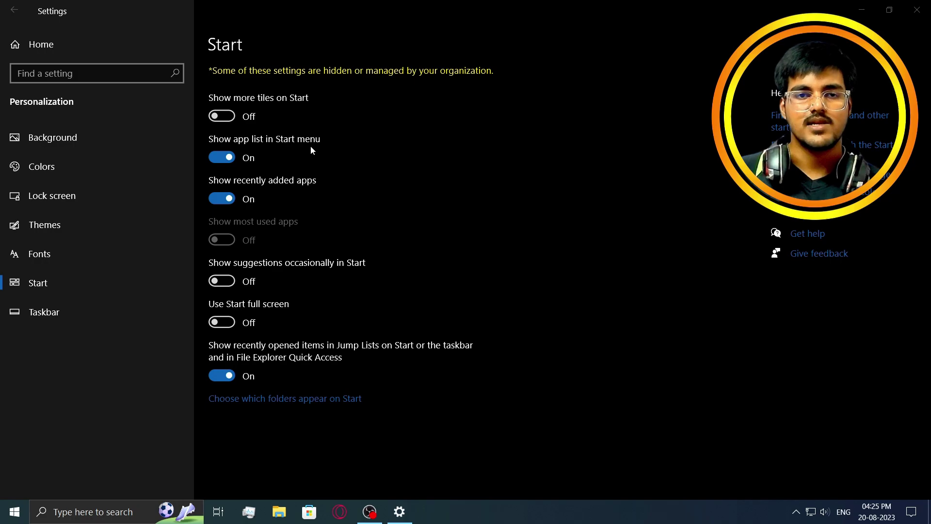
Step: Turn off Show app list in Start menu and check the menu's Pinned tiles and All apps views
left_click(13, 512)
scroll(77, 304, "down", 5)
scroll(91, 310, "up", 5)
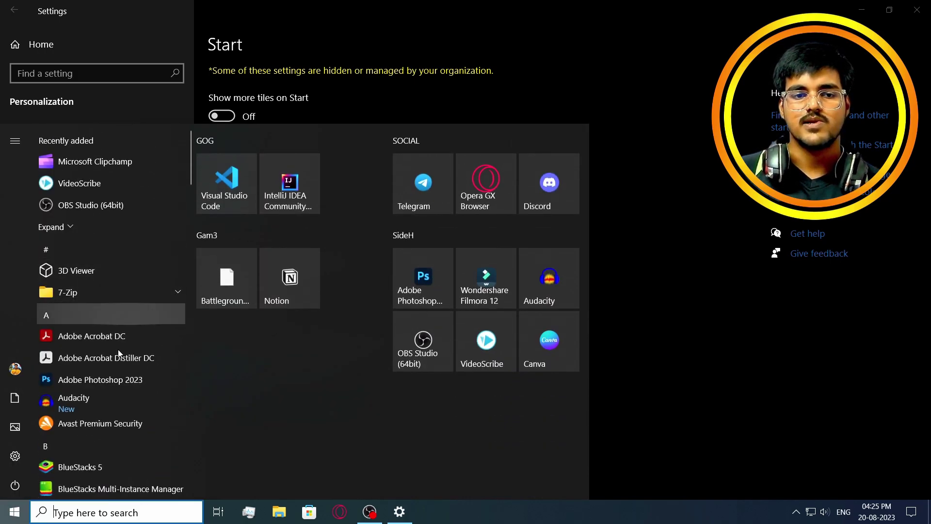
key("Escape")
left_click(240, 151)
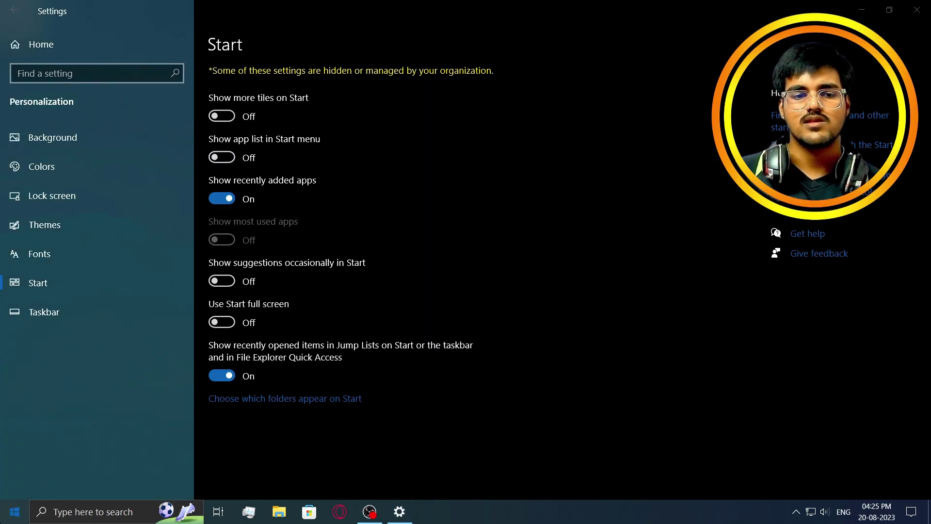
key("super")
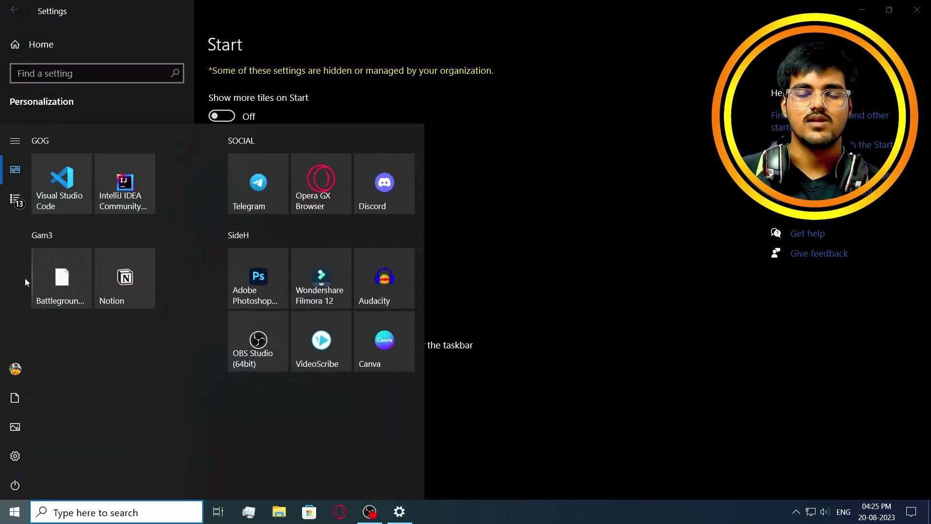
mouse_move(15, 278)
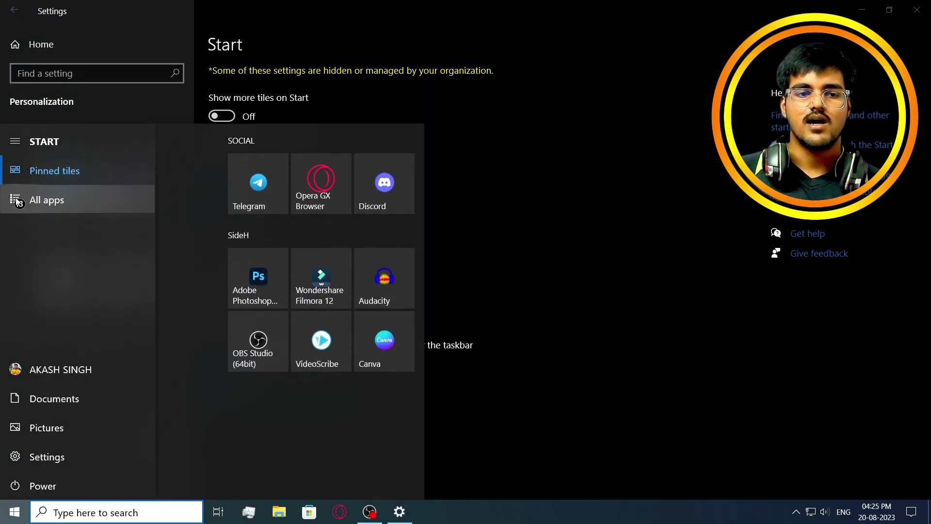
left_click(16, 201)
key("Escape")
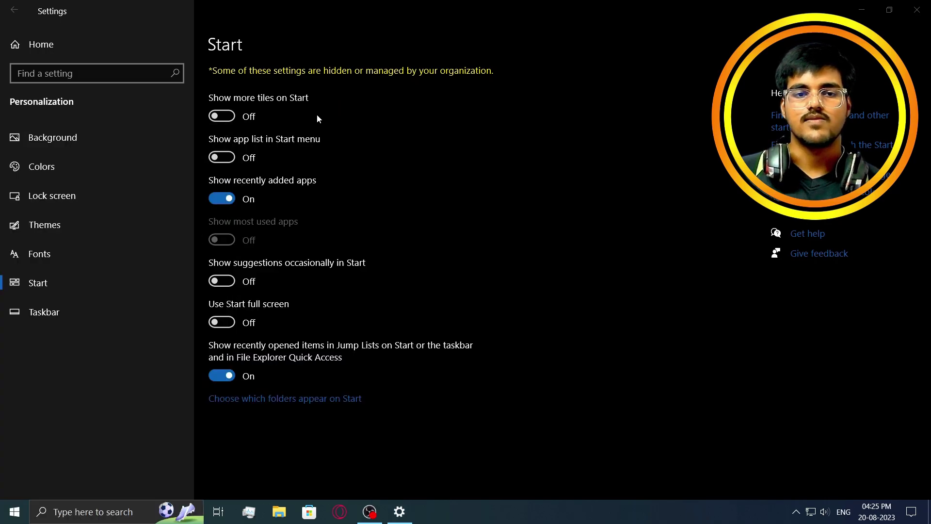
Step: Set Show app list in Start menu and Show recently added apps back to On and check the Start menu
left_click(222, 200)
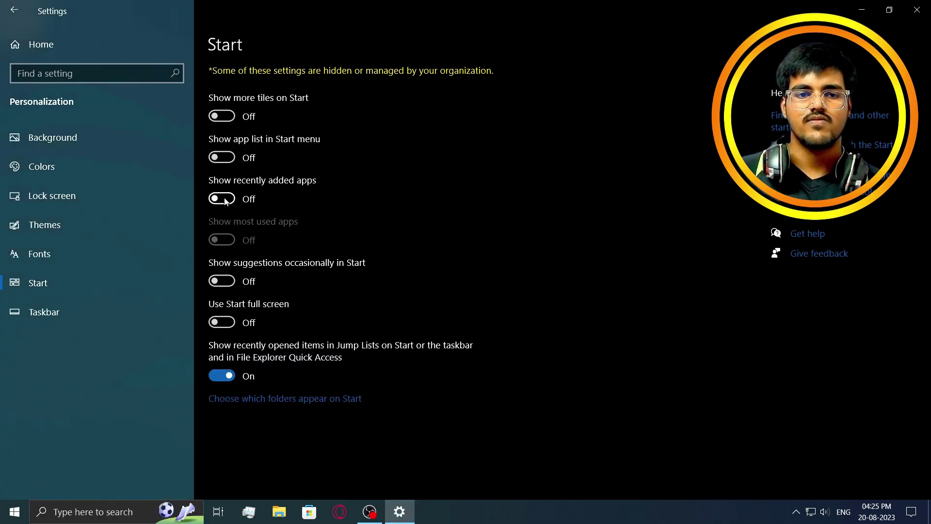
left_click(225, 200)
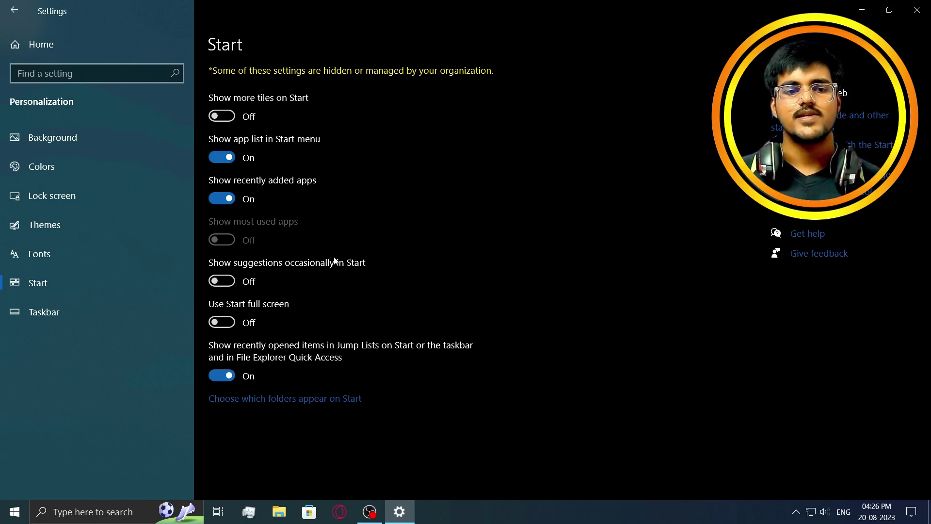
key("super")
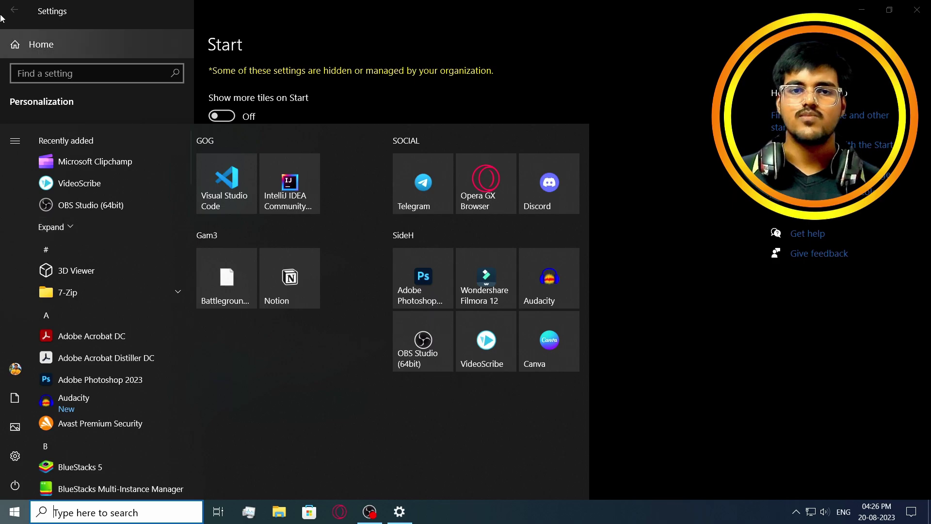
left_click(14, 511)
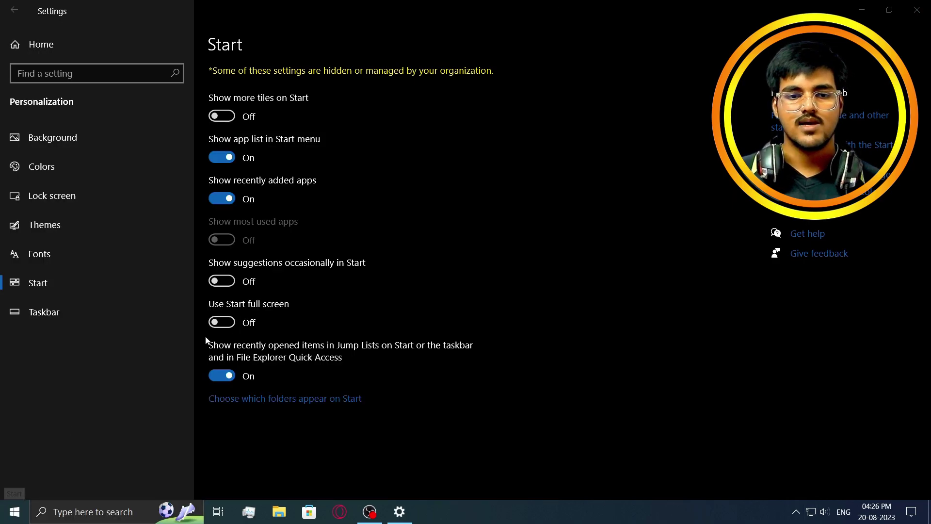
Step: Turn on Use Start full screen and view the full-screen Start menu
left_click(222, 322)
left_click(15, 511)
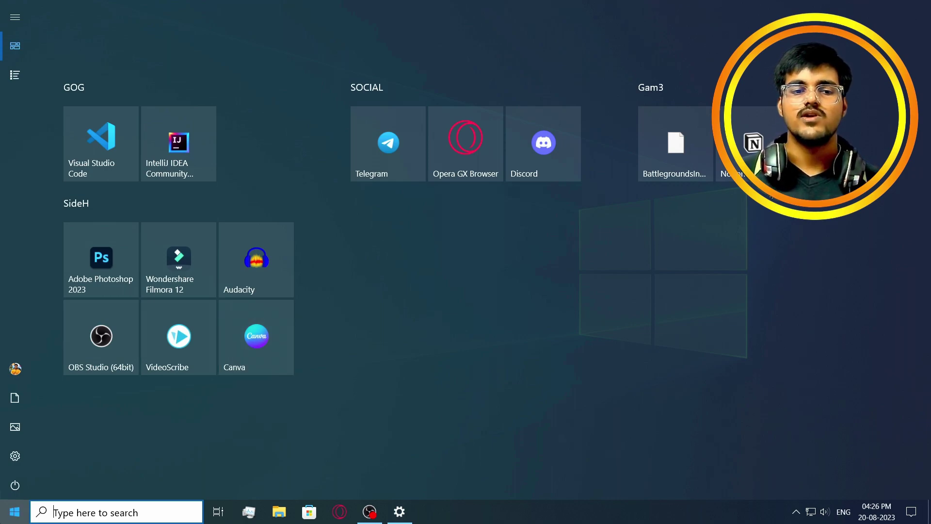
left_click(14, 511)
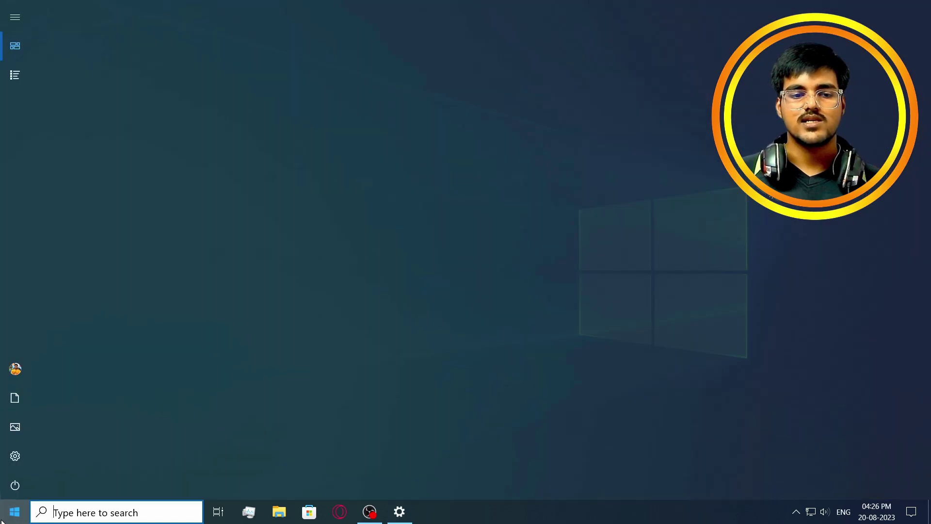
left_click(14, 511)
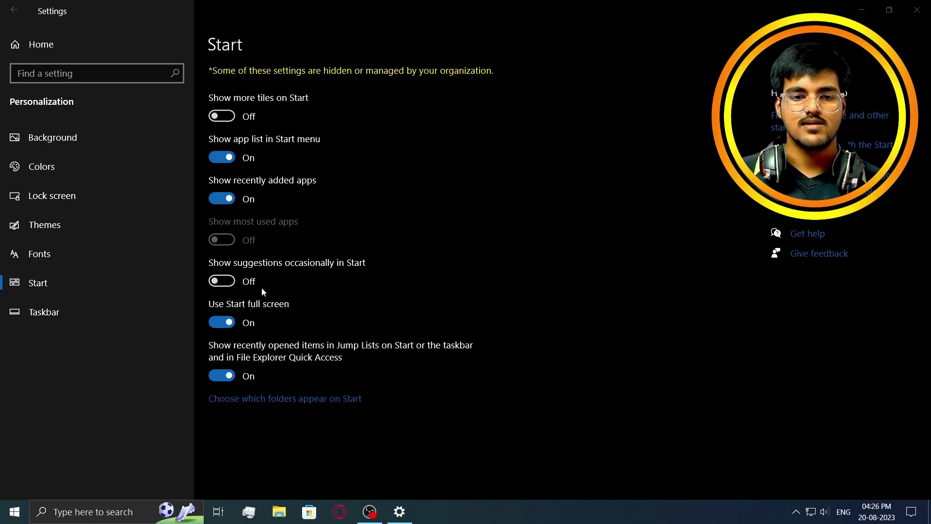
Step: Turn off Use Start full screen and check the regular Start menu
left_click(222, 325)
left_click(14, 511)
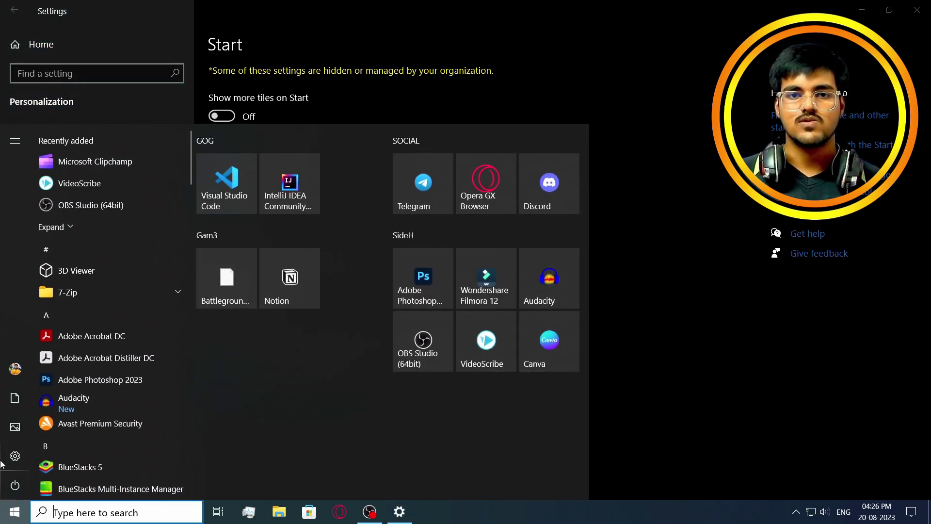
left_click(20, 453)
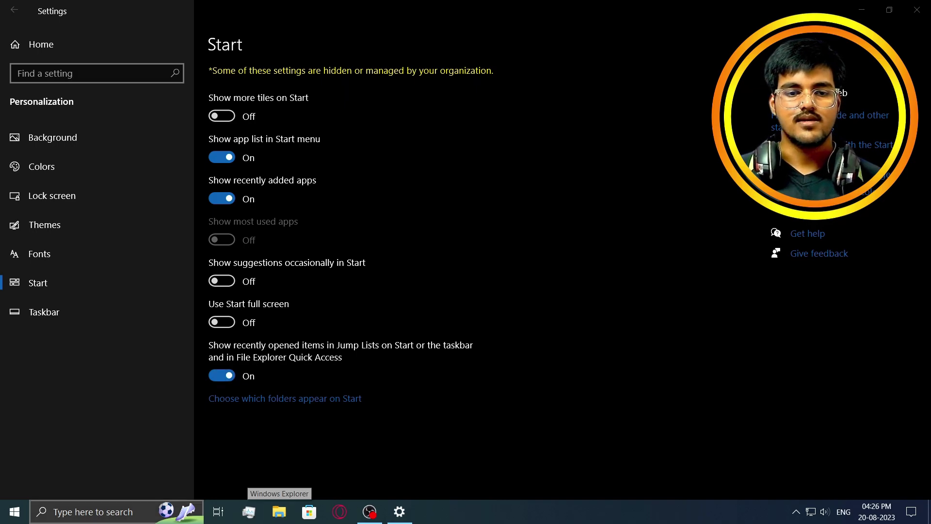
Step: View This PC in File Explorer, close it, and look at the recently added apps in the Start menu
left_click(279, 512)
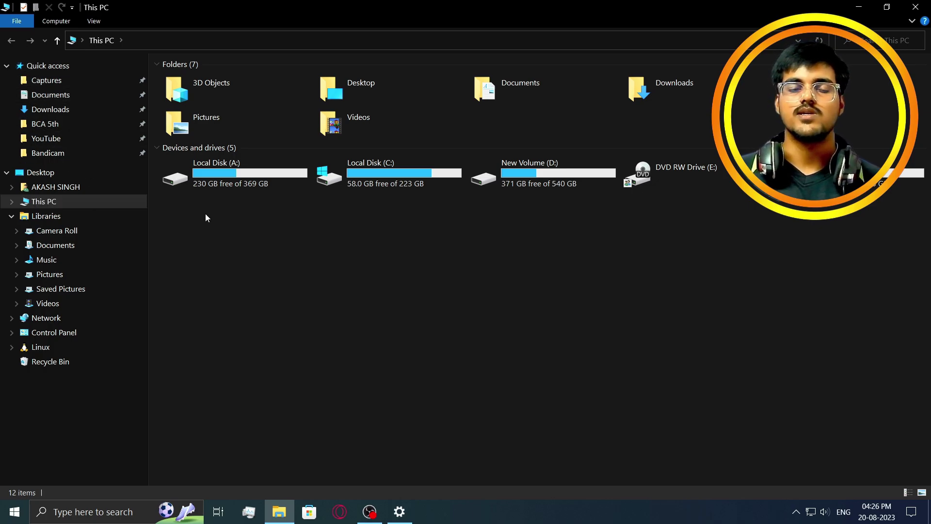
left_click(916, 7)
left_click(1, 520)
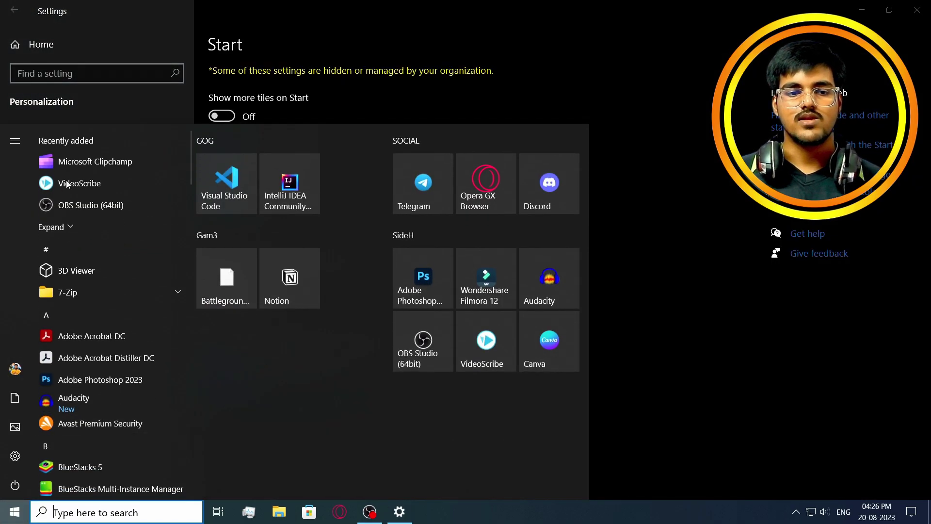
key("Escape")
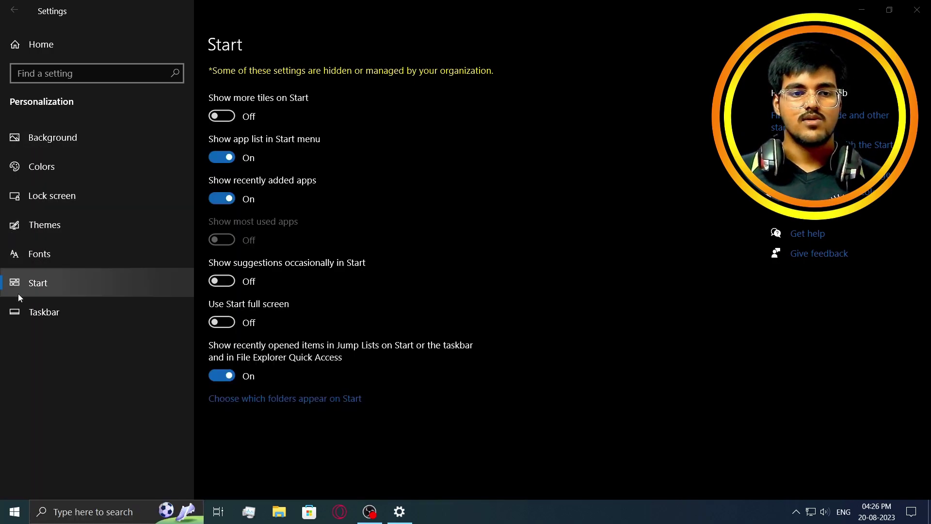
Step: Open the Taskbar settings and examine the notification area, multiple displays, and news and interests options
left_click(22, 309)
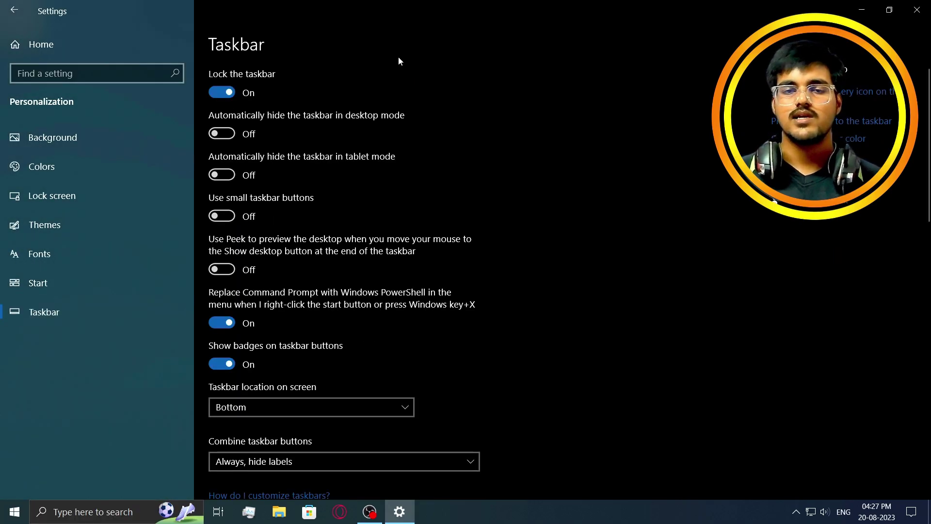
scroll(268, 349, "down", 6)
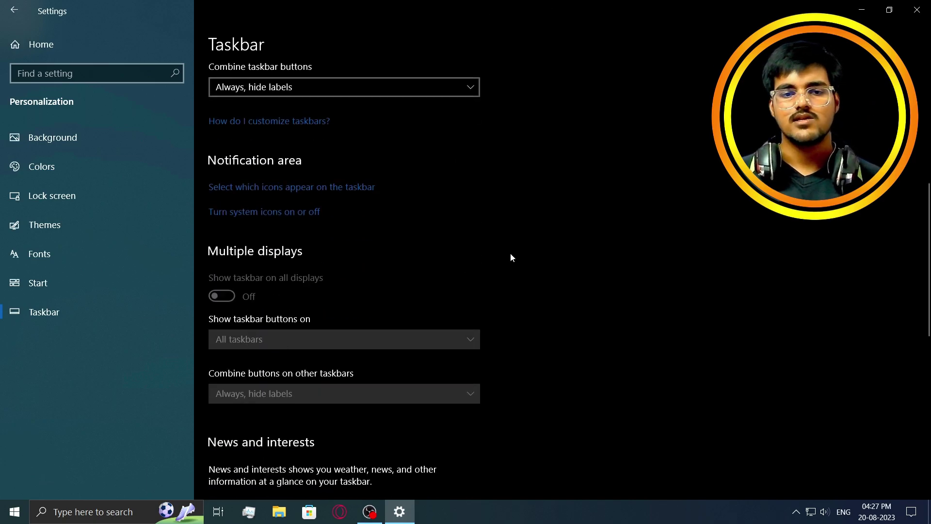
scroll(560, 243, "down", 4)
scroll(560, 244, "up", 6)
scroll(558, 245, "down", 6)
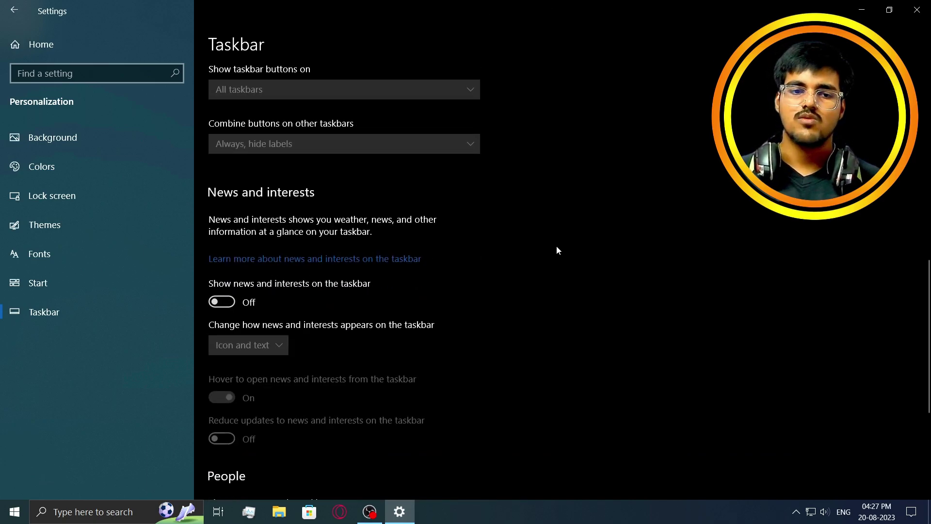
scroll(557, 246, "down", 2)
Step: Turn on Automatically hide the taskbar in desktop mode
scroll(558, 245, "up", 12)
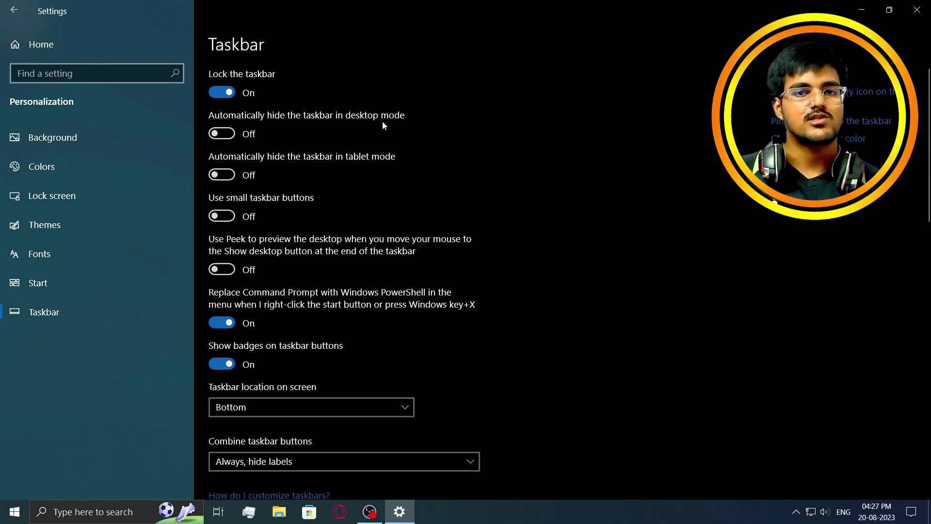
left_click(228, 132)
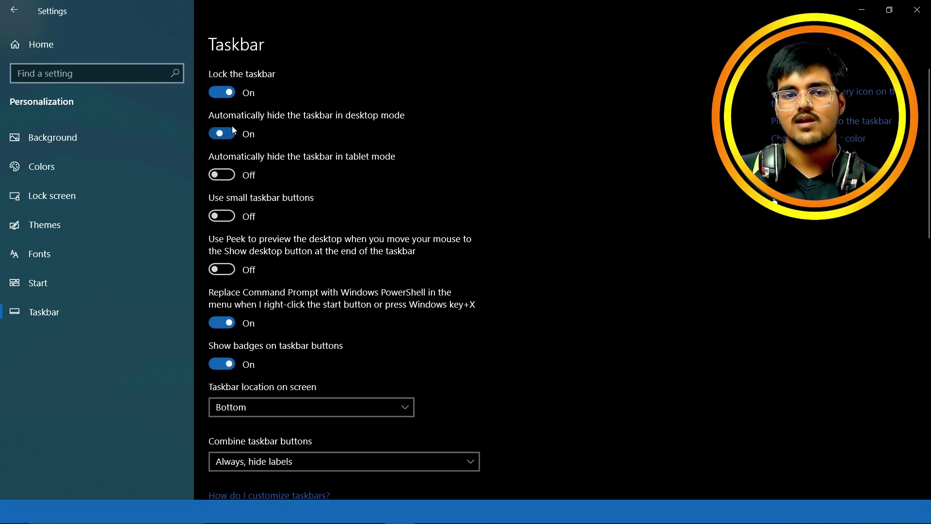
Step: Turn off Automatically hide the taskbar in desktop mode and review the News and interests and People options
mouse_move(886, 504)
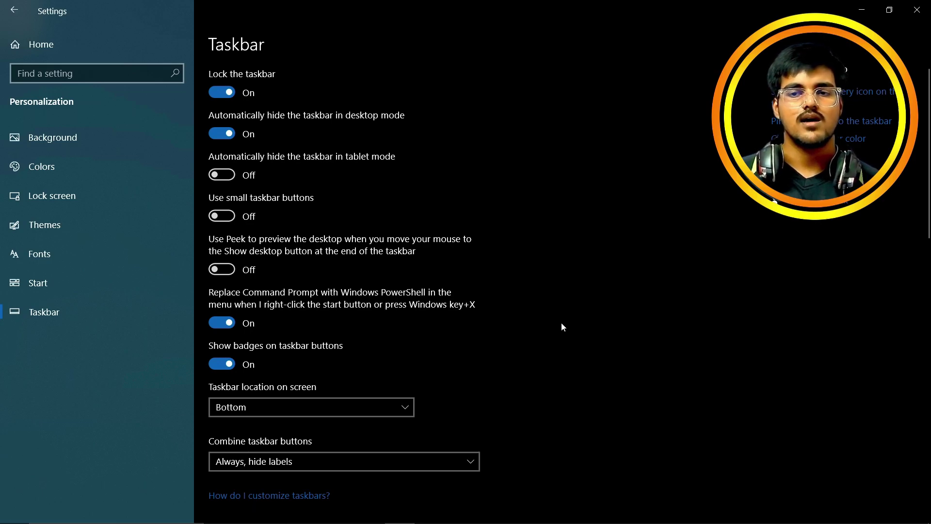
left_click(216, 133)
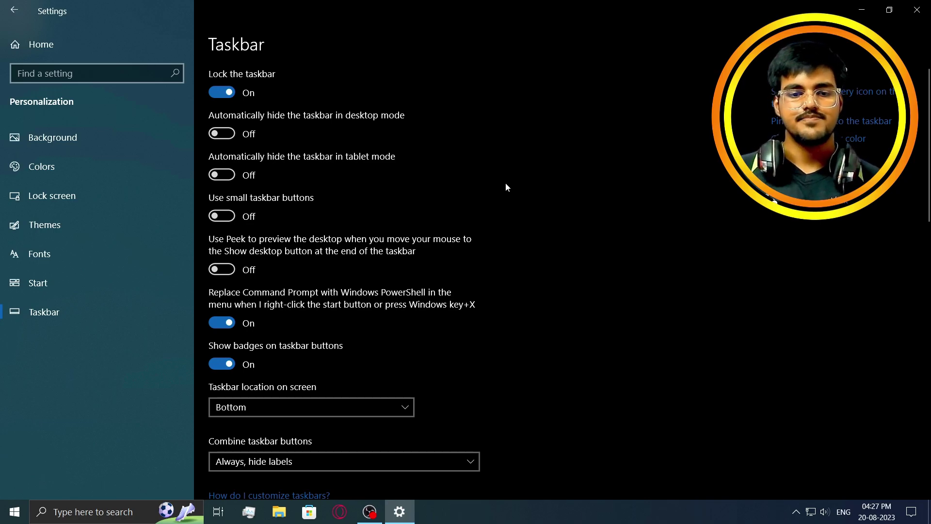
scroll(506, 187, "down", 3)
scroll(506, 187, "down", 12)
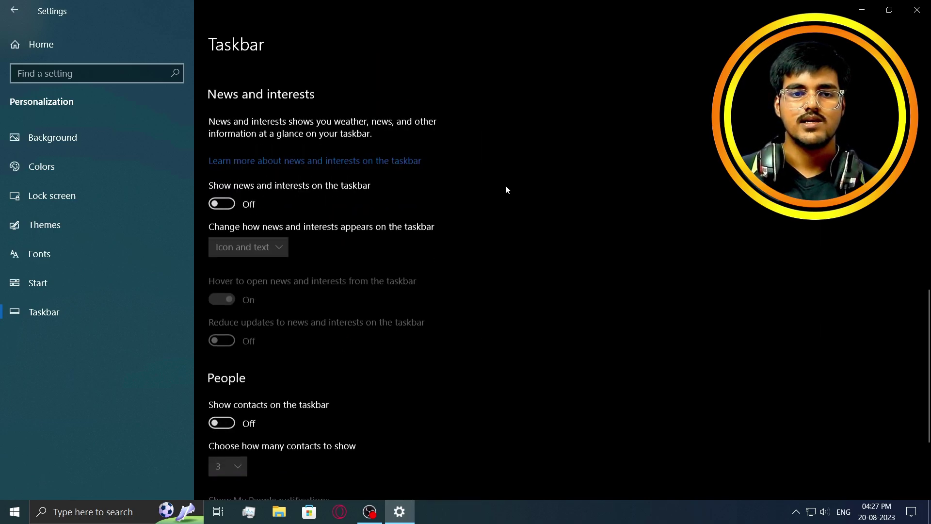
scroll(506, 184, "up", 3)
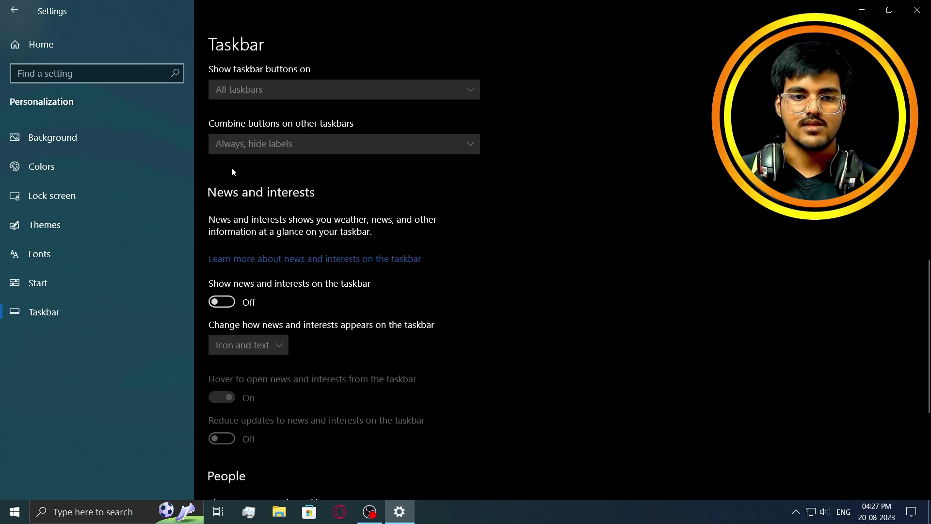
scroll(221, 305, "down", 5)
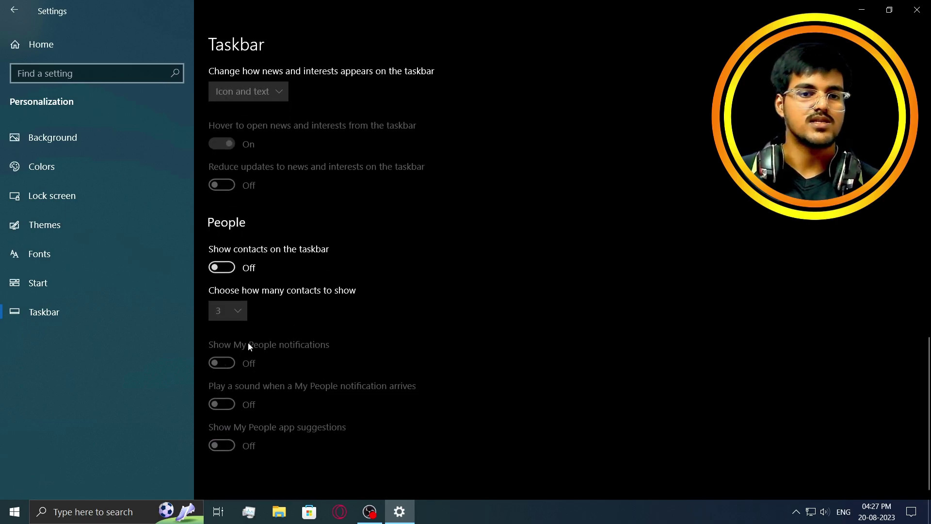
scroll(247, 343, "up", 1)
scroll(246, 342, "up", 4)
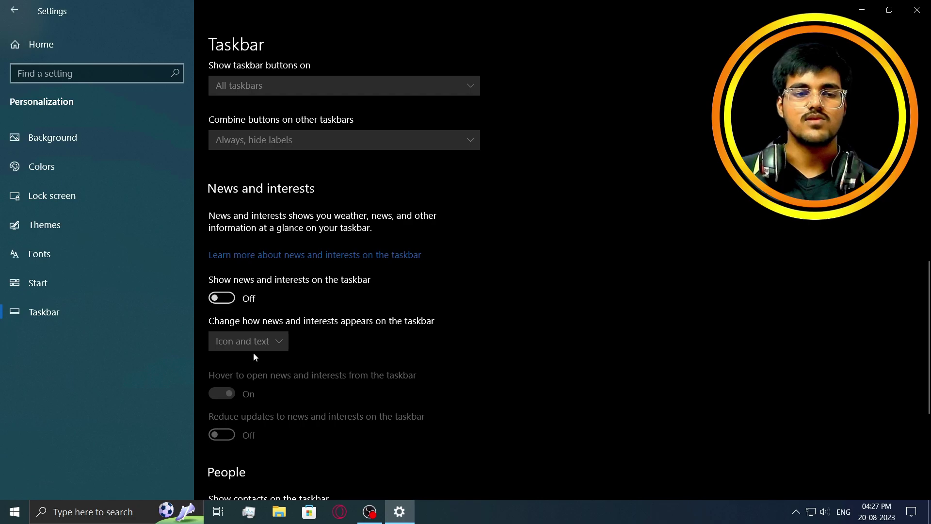
Step: Examine the Developer Mode and File Explorer options under For developers in Update & Security, and close Settings
left_click(12, 5)
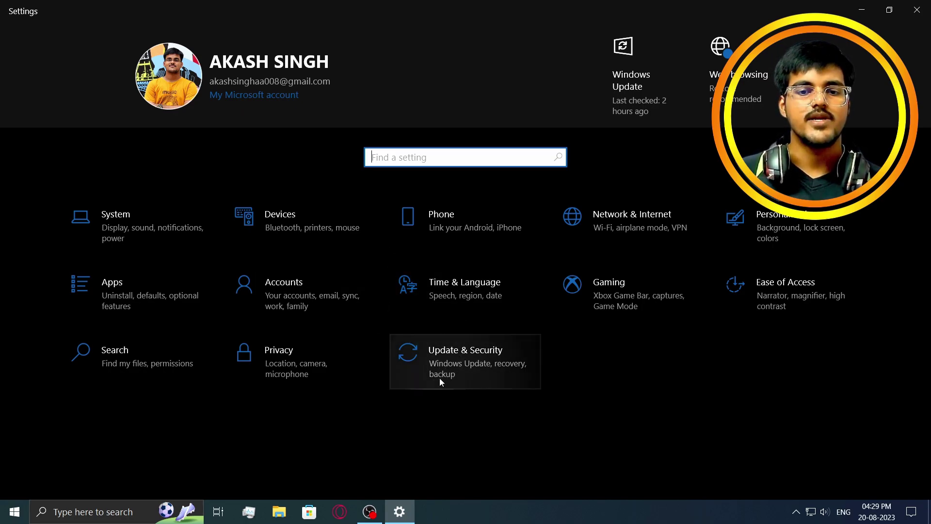
left_click(481, 382)
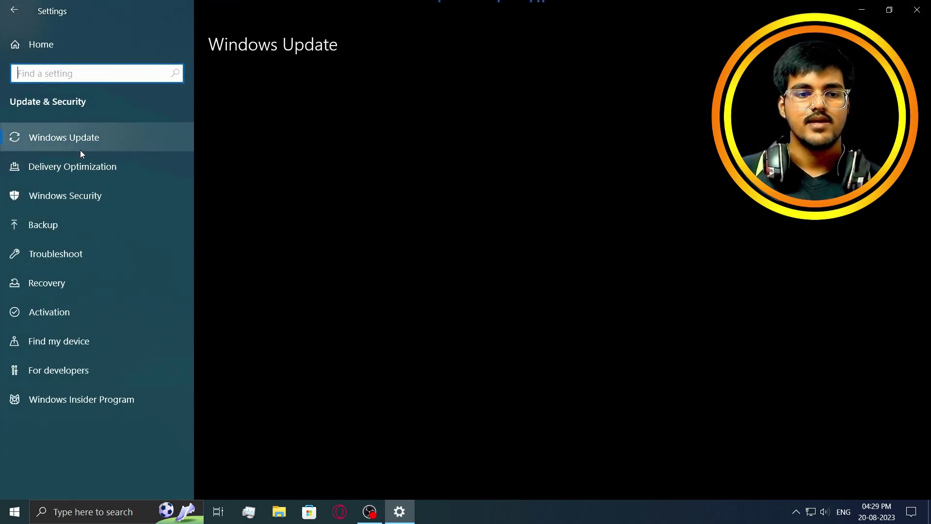
left_click(95, 365)
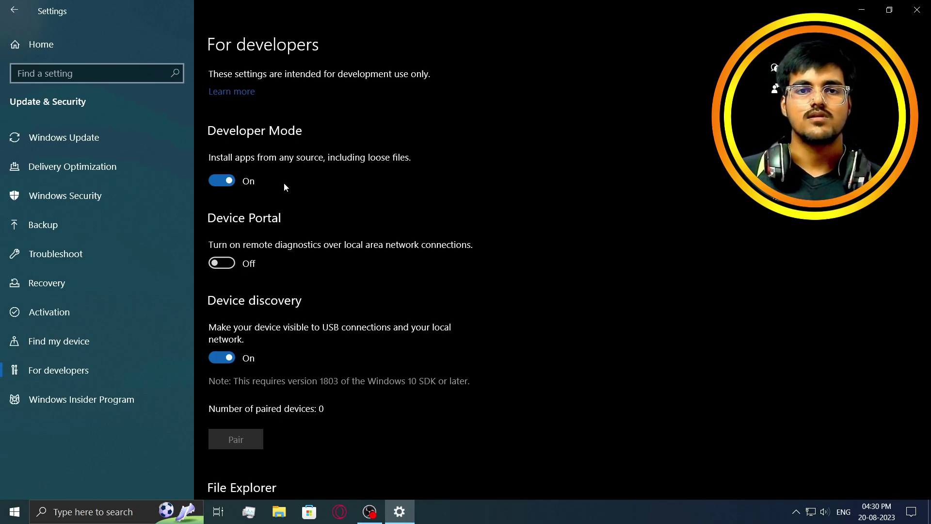
scroll(285, 188, "down", 8)
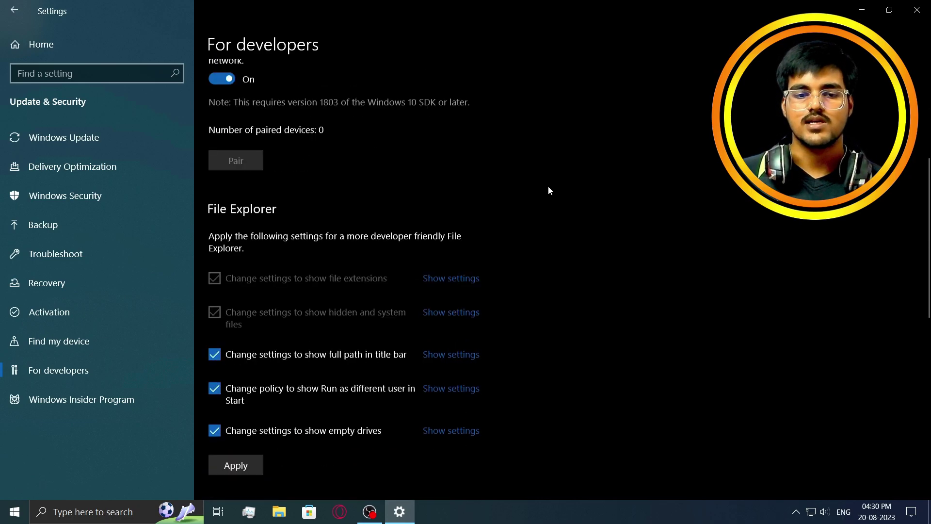
scroll(557, 198, "up", 8)
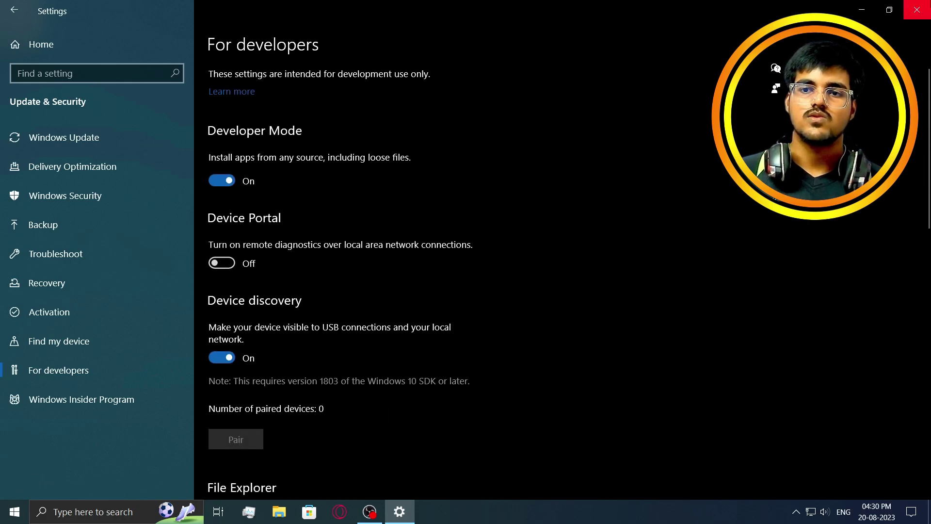
left_click(922, 10)
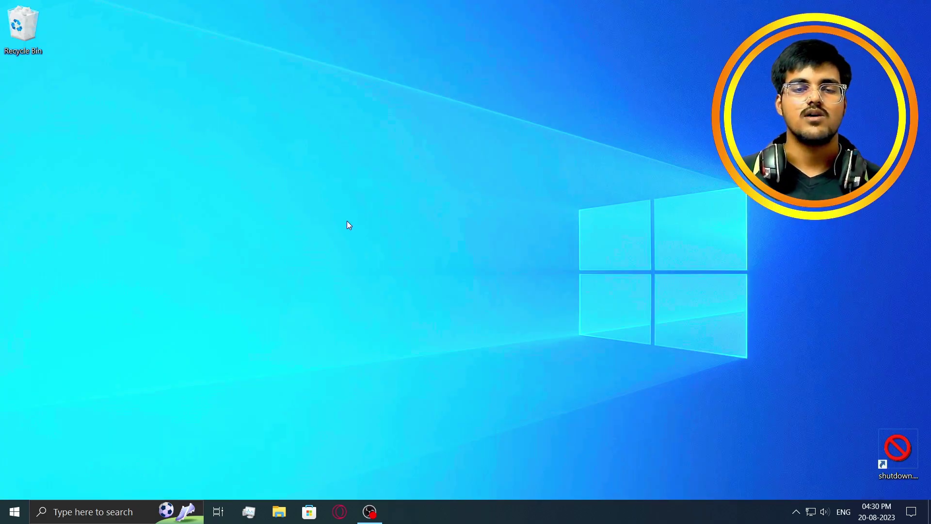